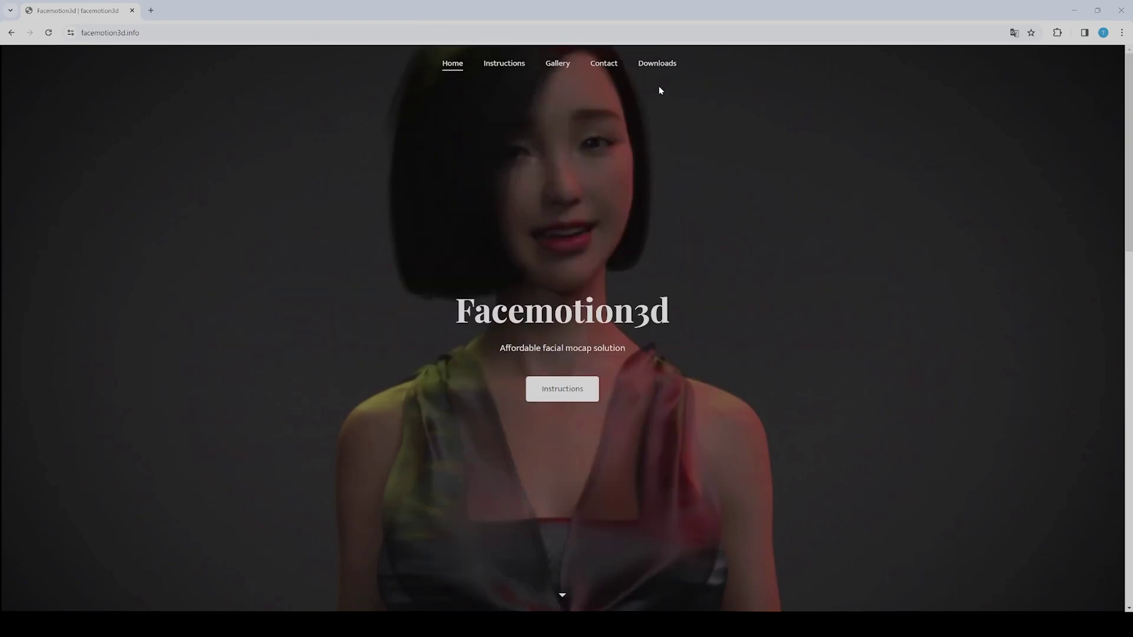
- Go to the Facemotion3d Downloads page and expand the BLENDER PLUGIN section
left_click(657, 66)
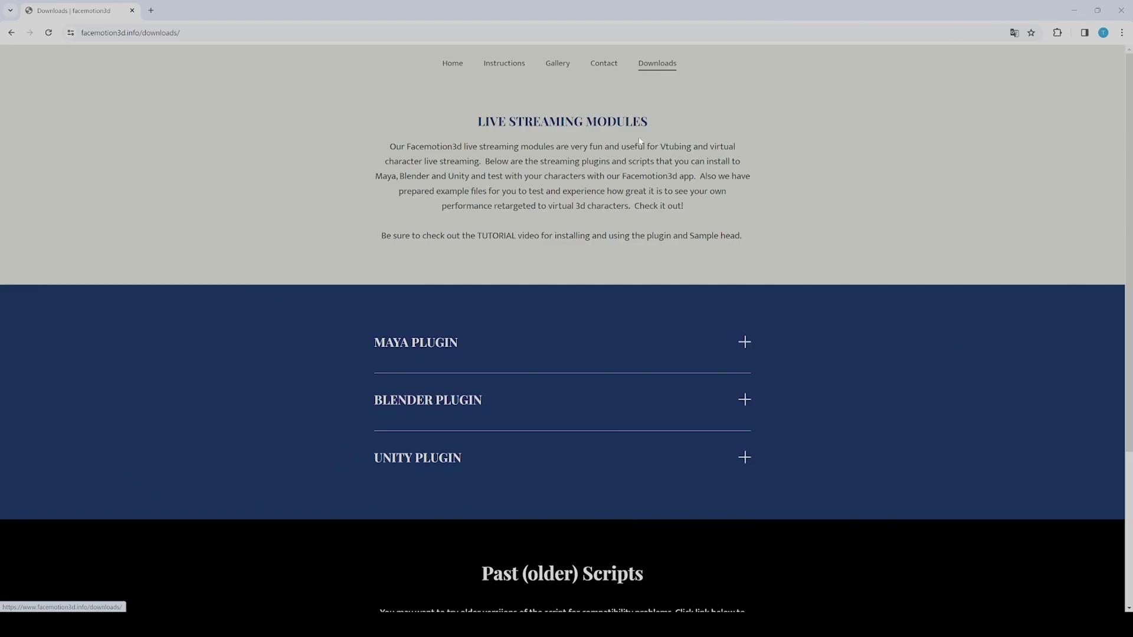
left_click(452, 402)
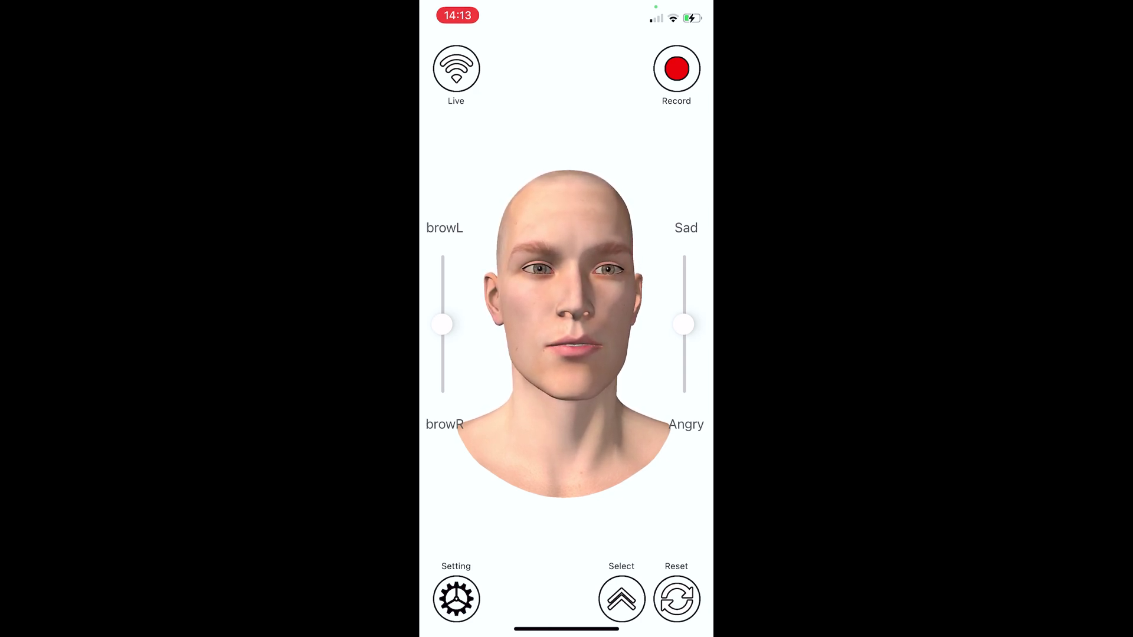
- Move the browL slider to raise the avatar's brows, then push the emotion slider toward Sad
mouse_move(443, 324)
left_mouse_down()
mouse_move(442, 379)
mouse_move(443, 265)
mouse_move(442, 379)
mouse_move(442, 324)
left_mouse_up()
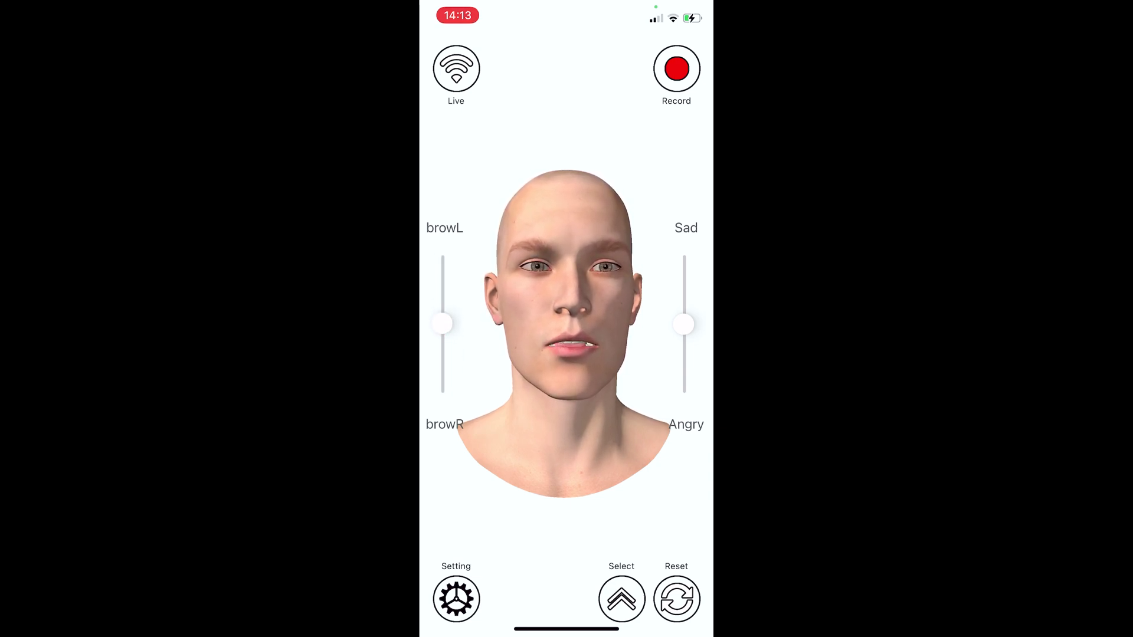
mouse_move(685, 324)
left_mouse_down()
mouse_move(684, 263)
mouse_move(683, 383)
mouse_move(684, 324)
left_mouse_up()
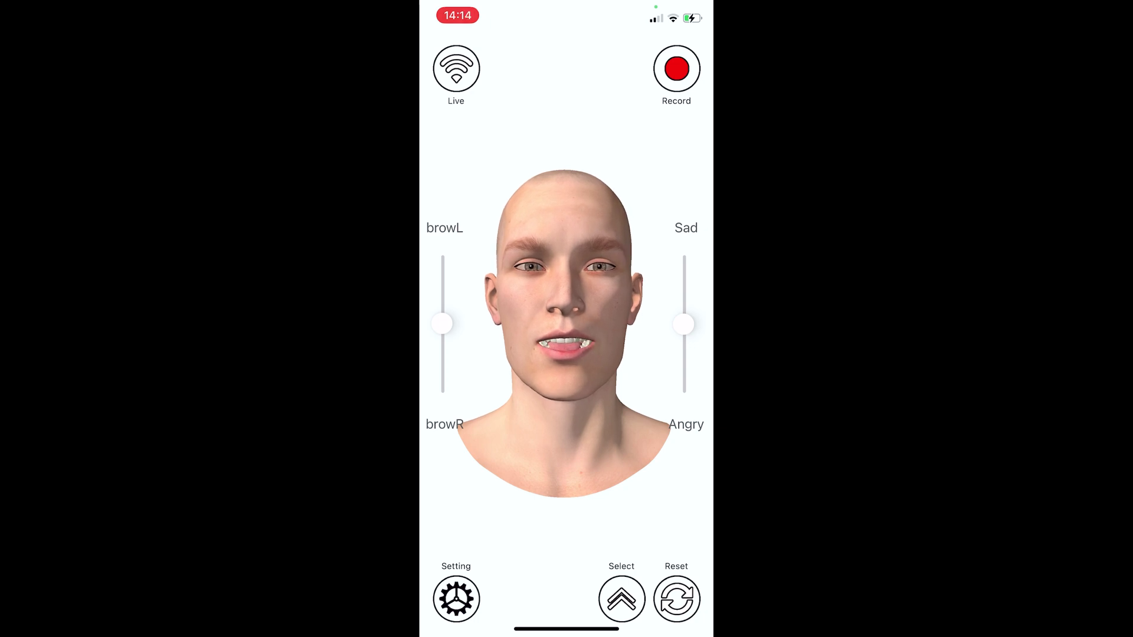
left_click(622, 599)
scroll(564, 498, "down", 2)
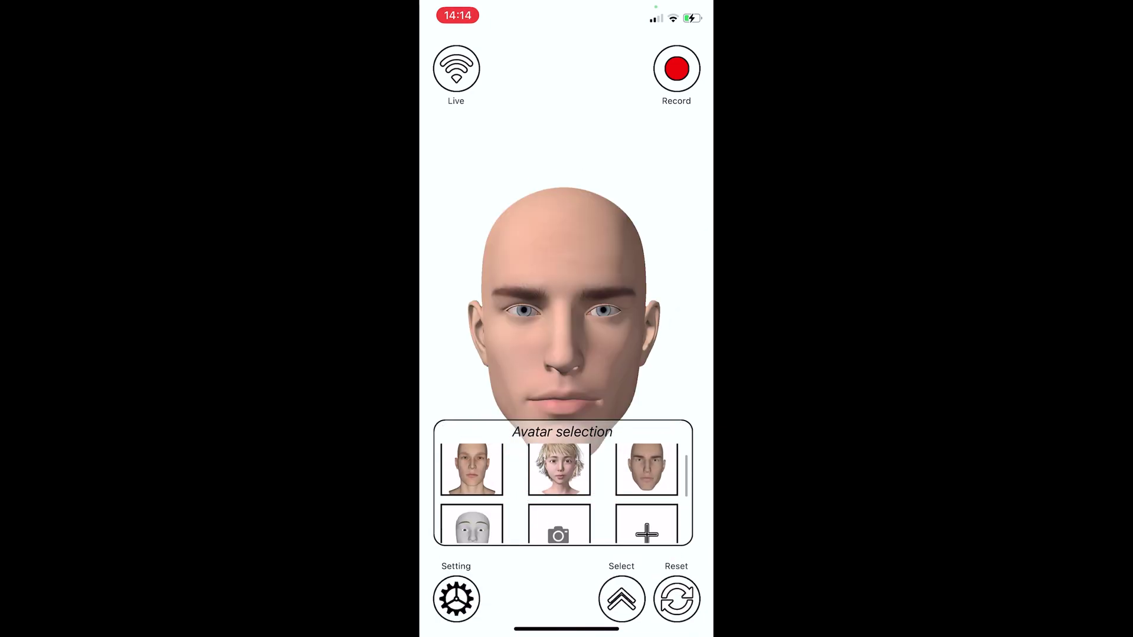
scroll(564, 499, "down", 2)
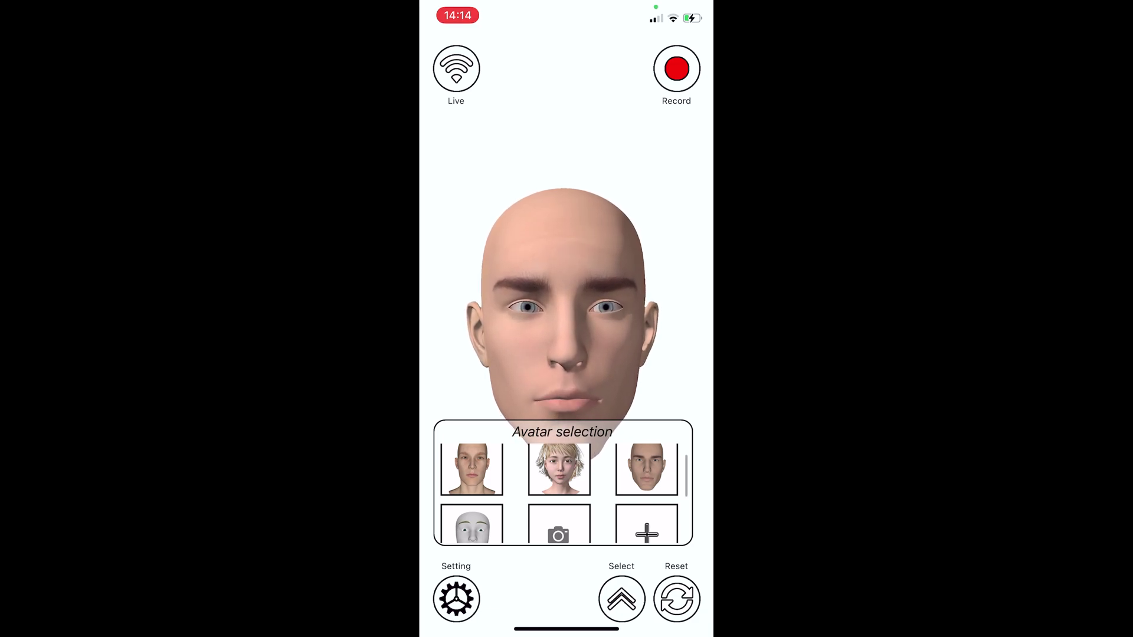
left_click(471, 494)
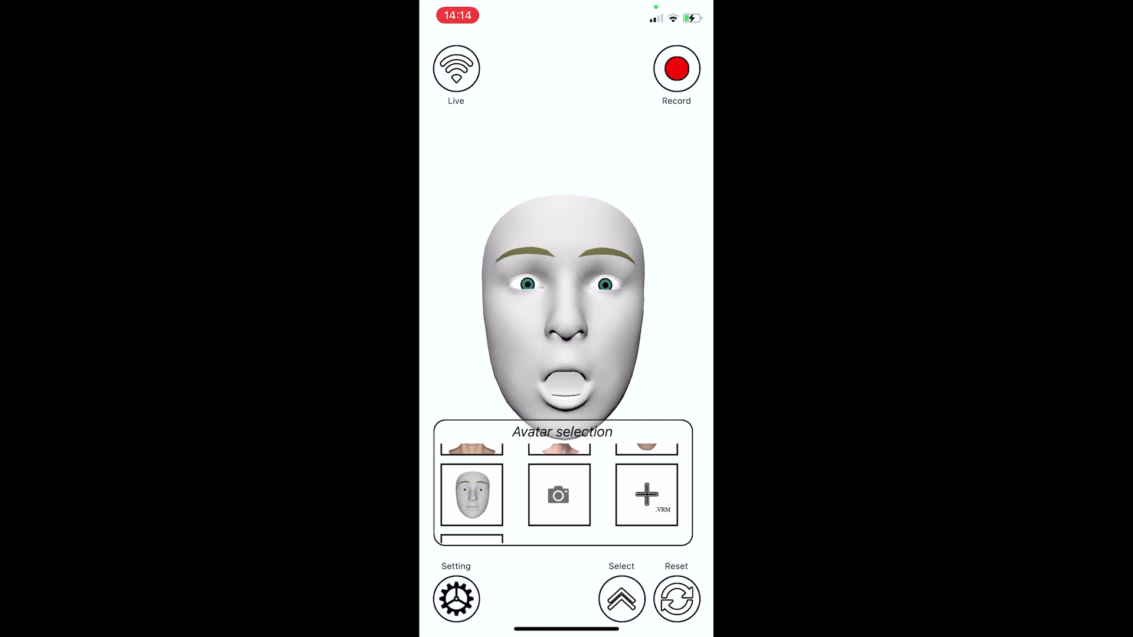
scroll(564, 483, "up", 2)
left_click(472, 472)
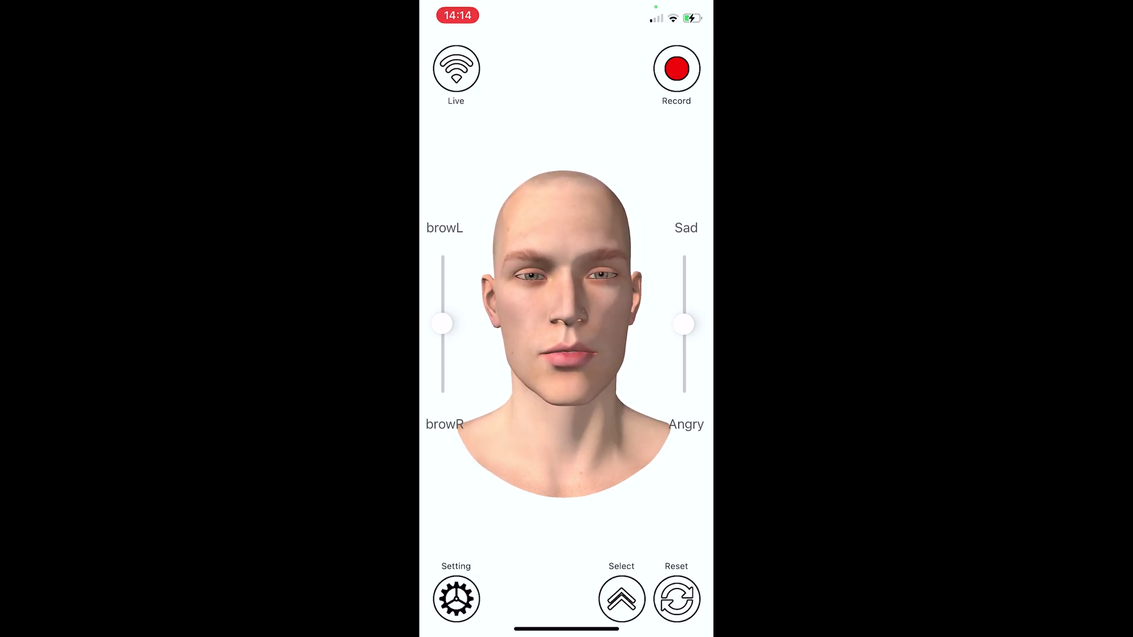
left_click(456, 599)
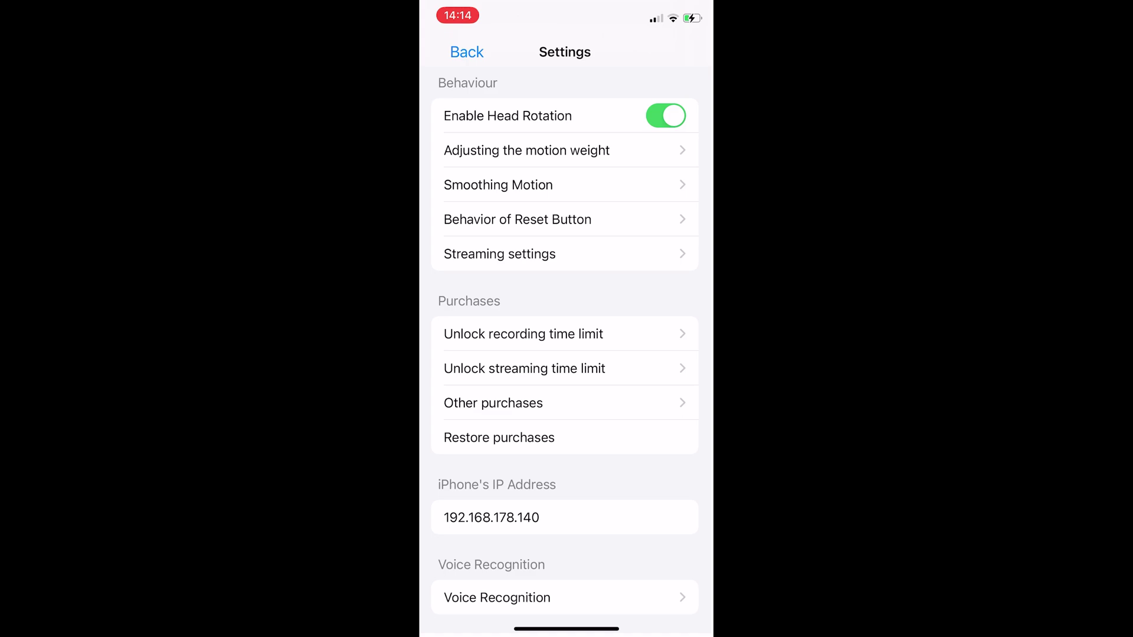
left_click(524, 333)
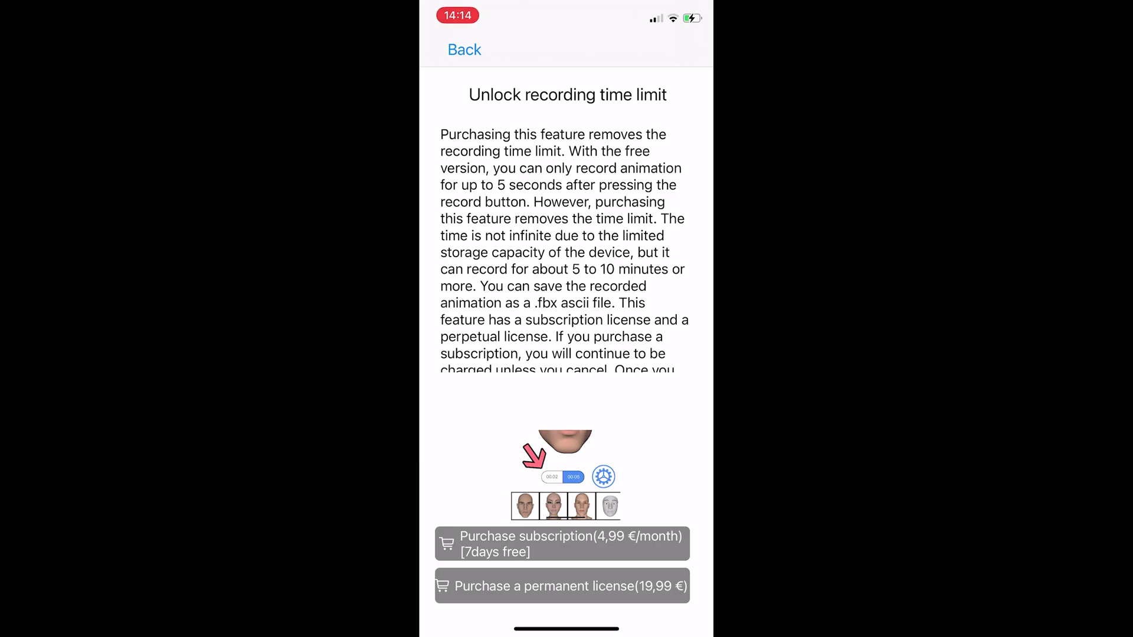
left_click(465, 50)
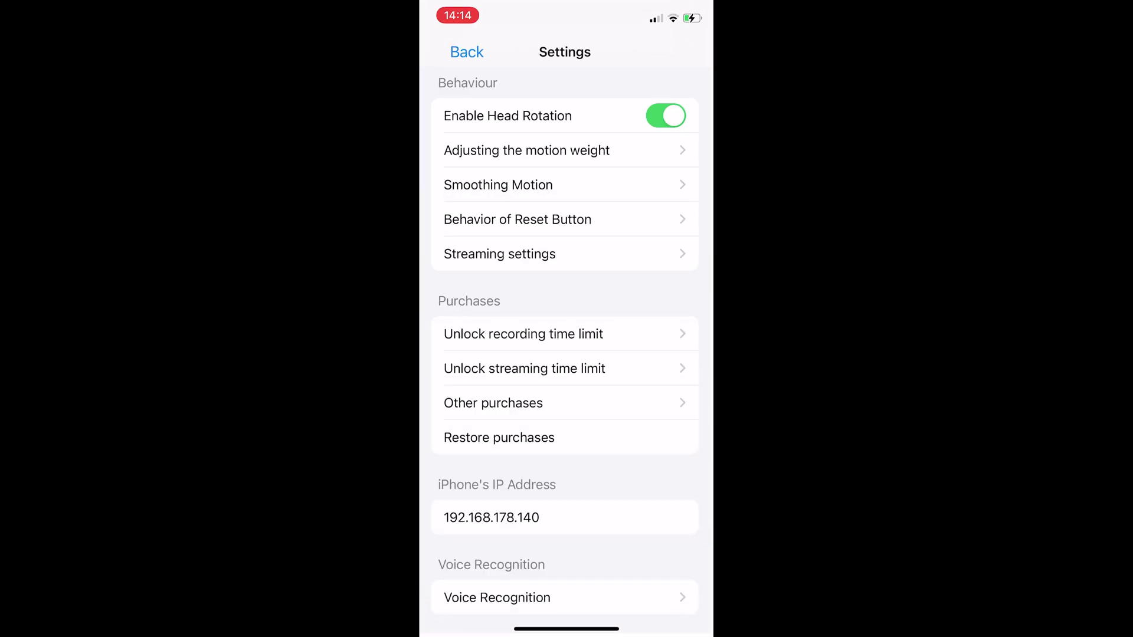
left_click(524, 368)
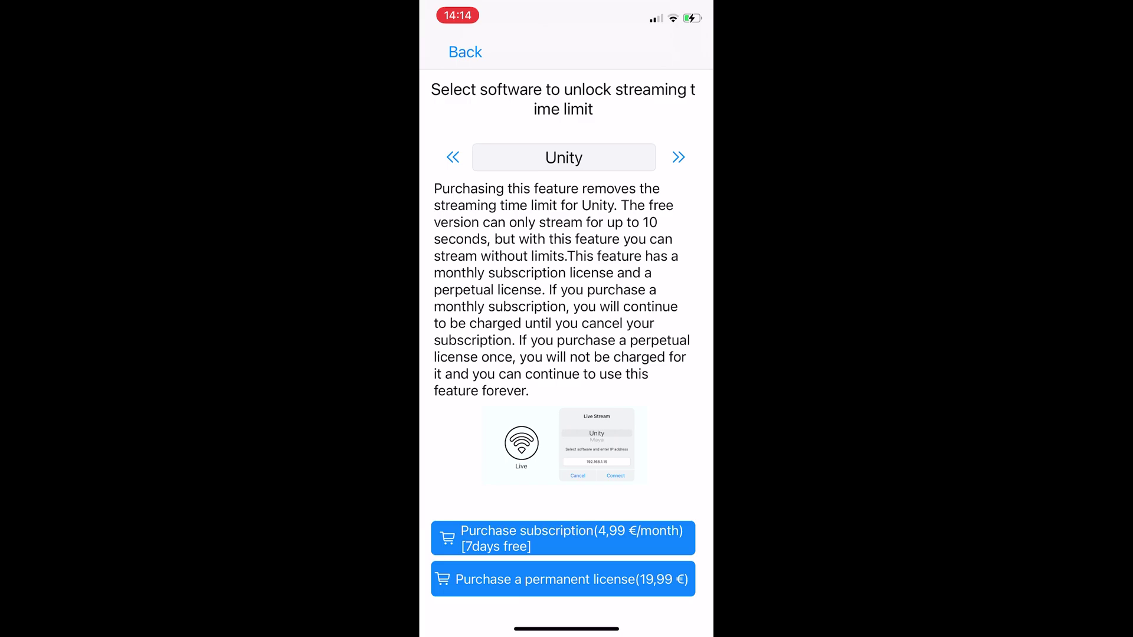
left_click(678, 157)
left_click(678, 157)
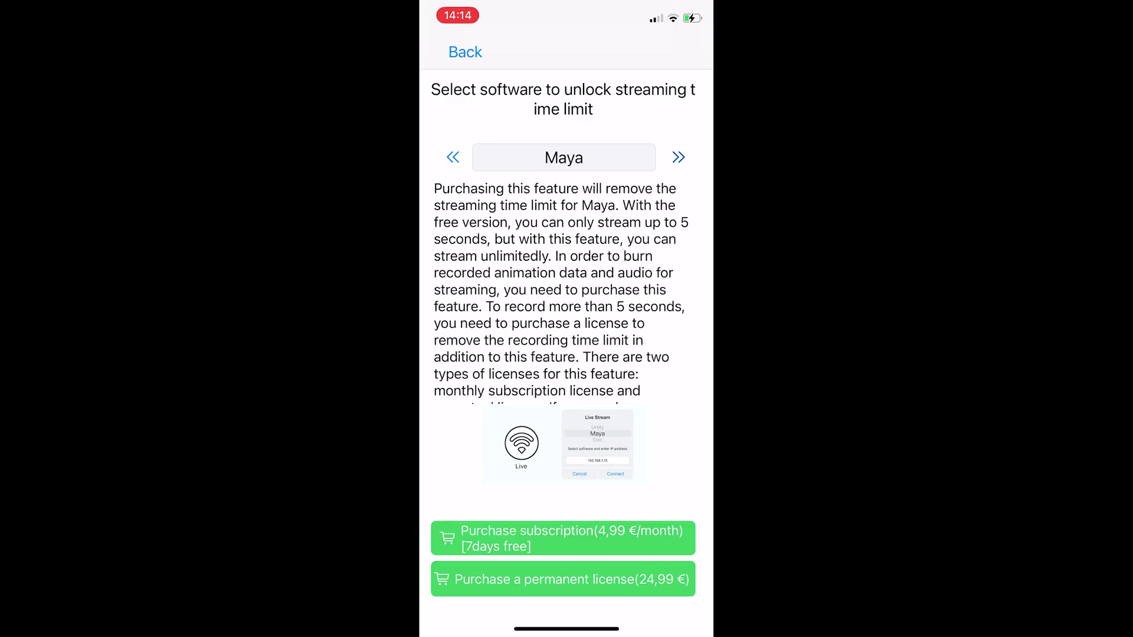
left_click(678, 157)
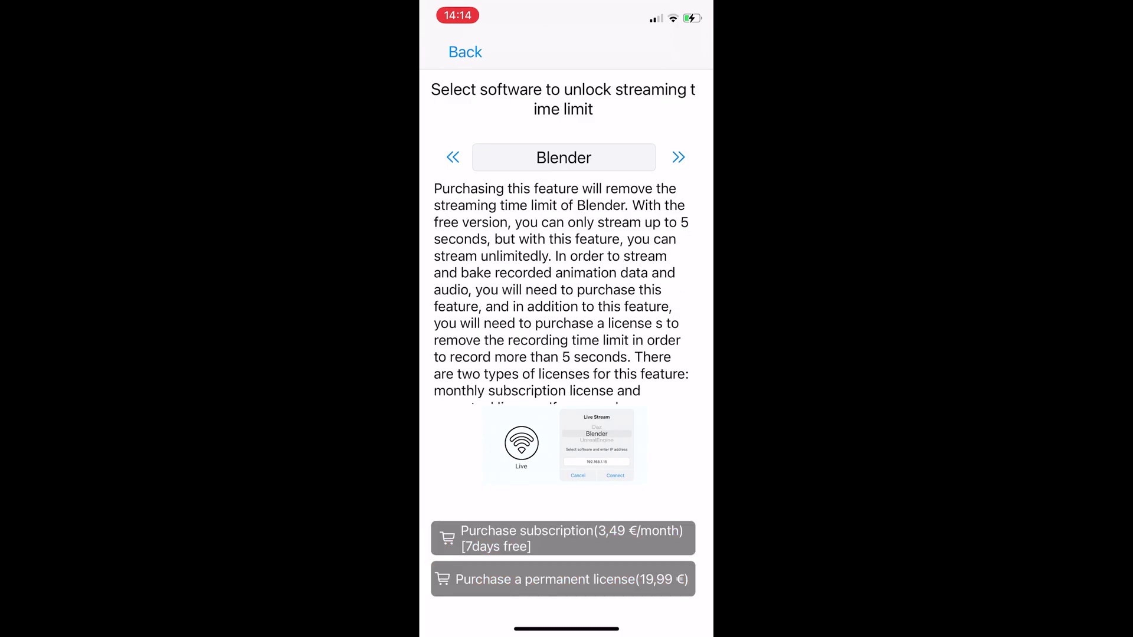
left_click(465, 52)
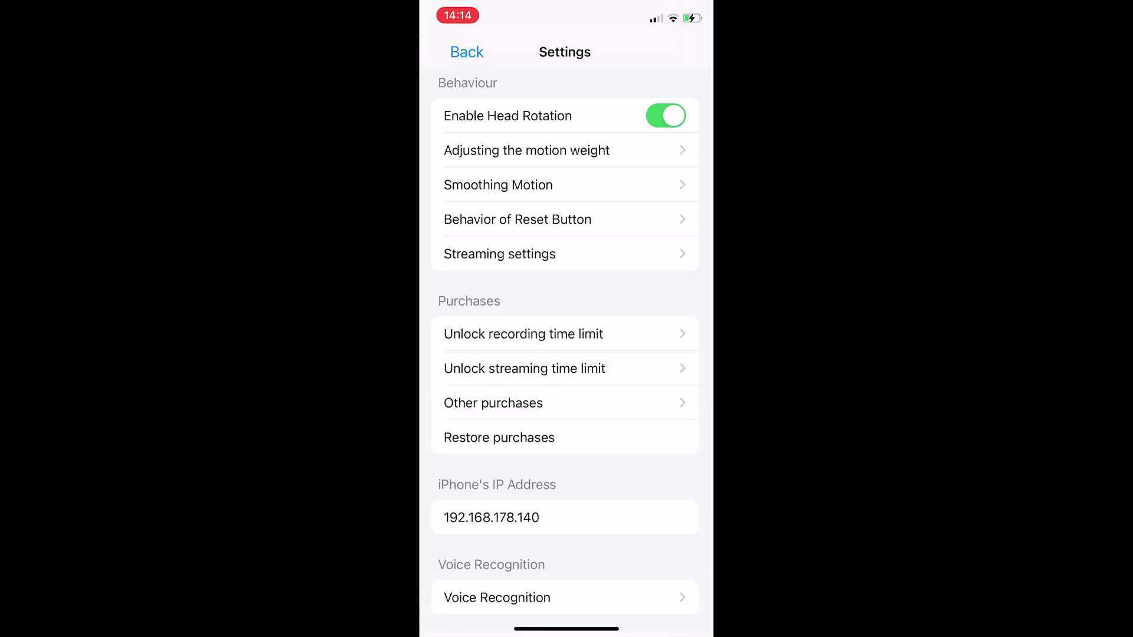
scroll(564, 348, "down", 5)
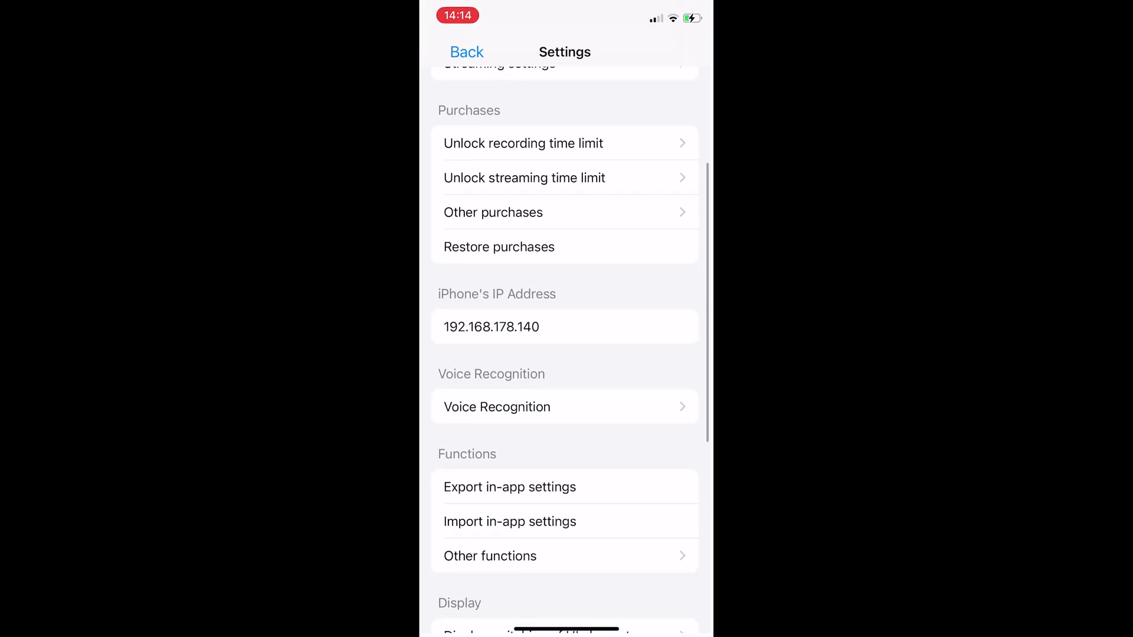
scroll(564, 348, "up", 2)
scroll(565, 348, "down", 2)
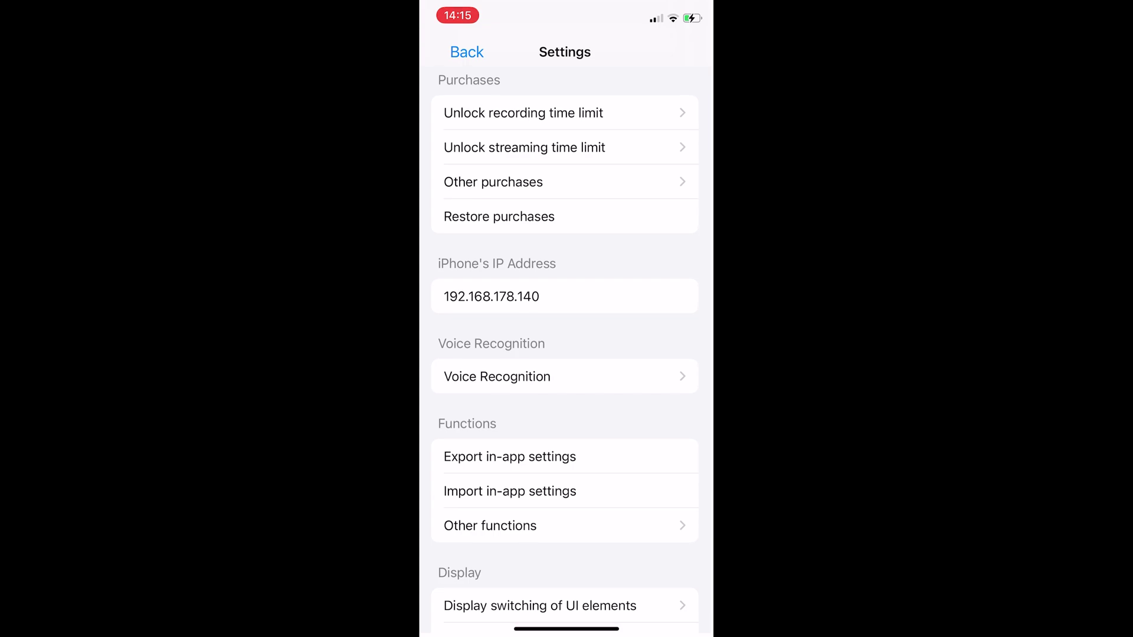
scroll(565, 348, "up", 1)
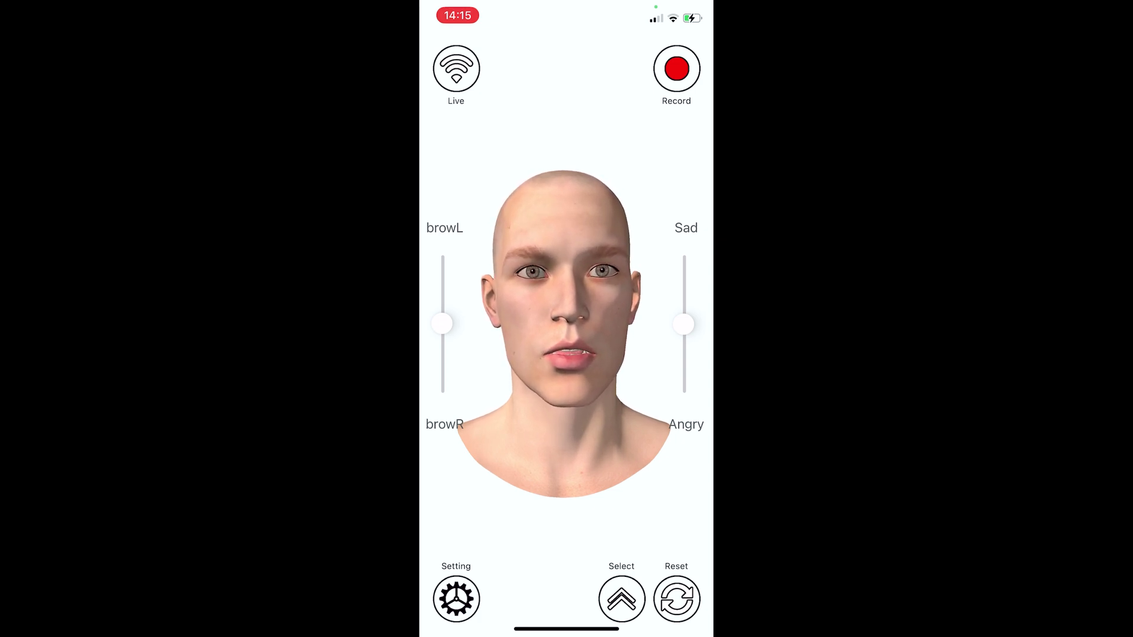
- Record a short facial take, save it without exporting FBX, and play it back
left_click(676, 69)
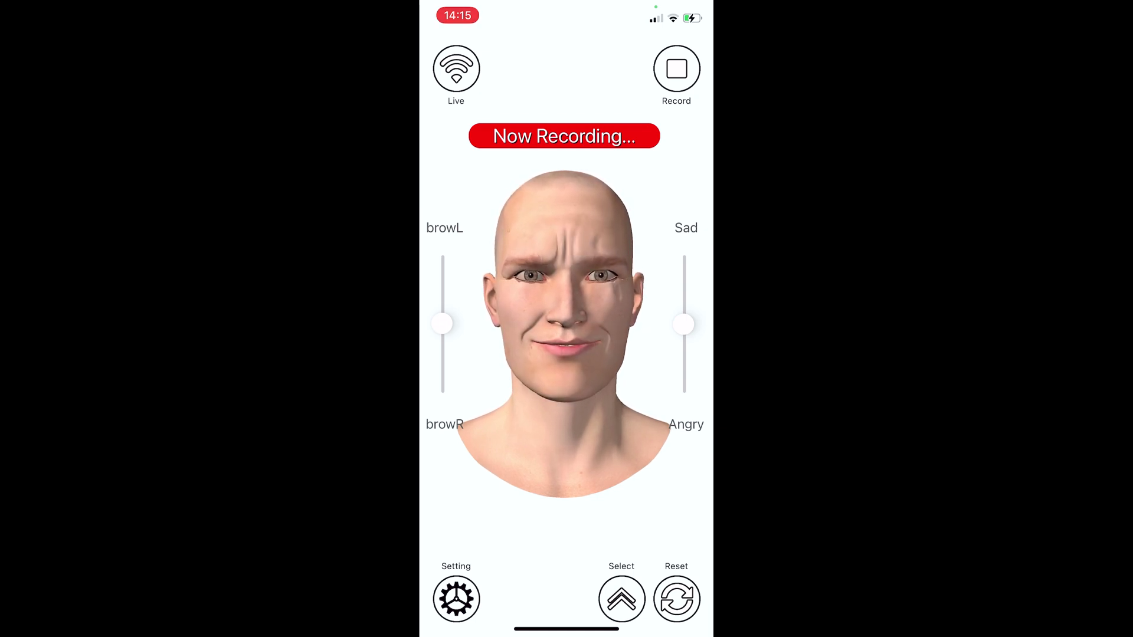
left_click(676, 69)
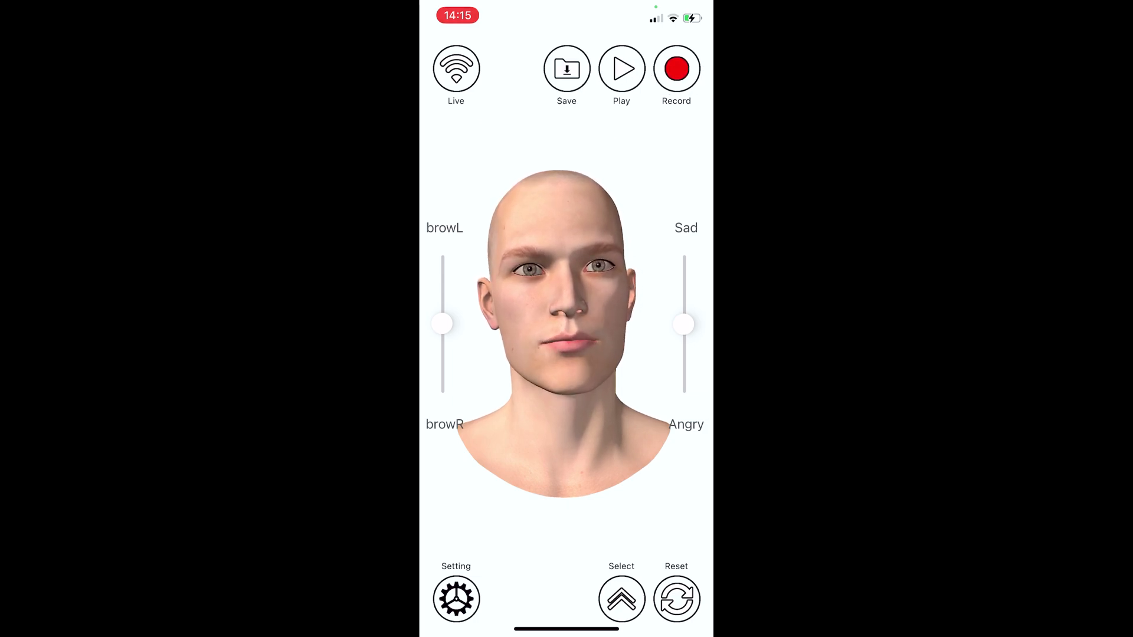
left_click(567, 68)
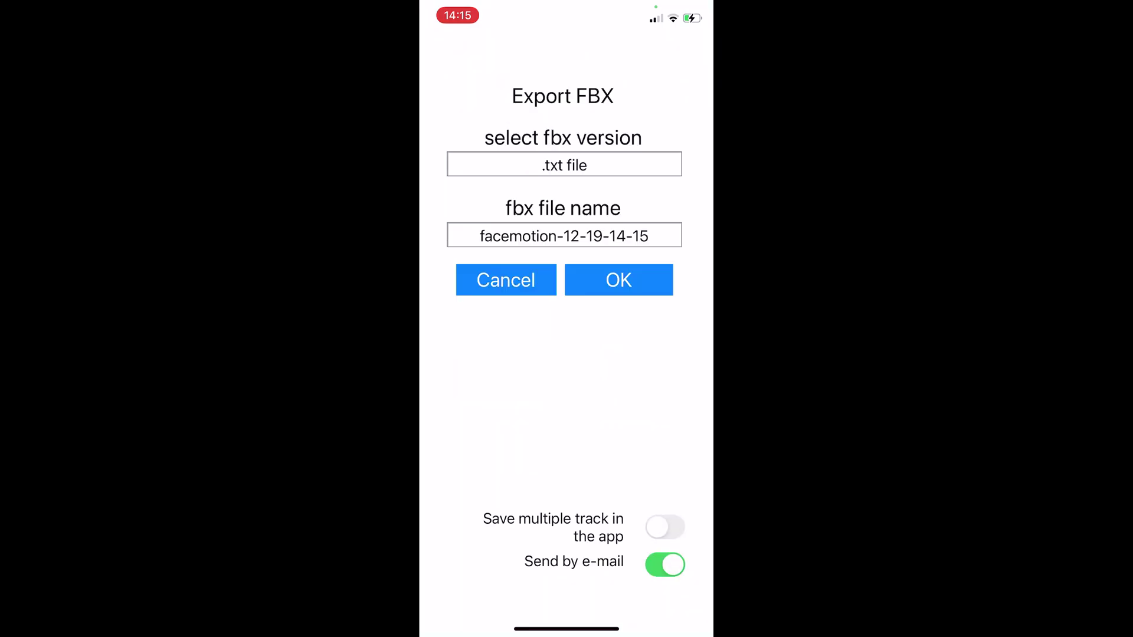
left_click(506, 280)
left_click(621, 69)
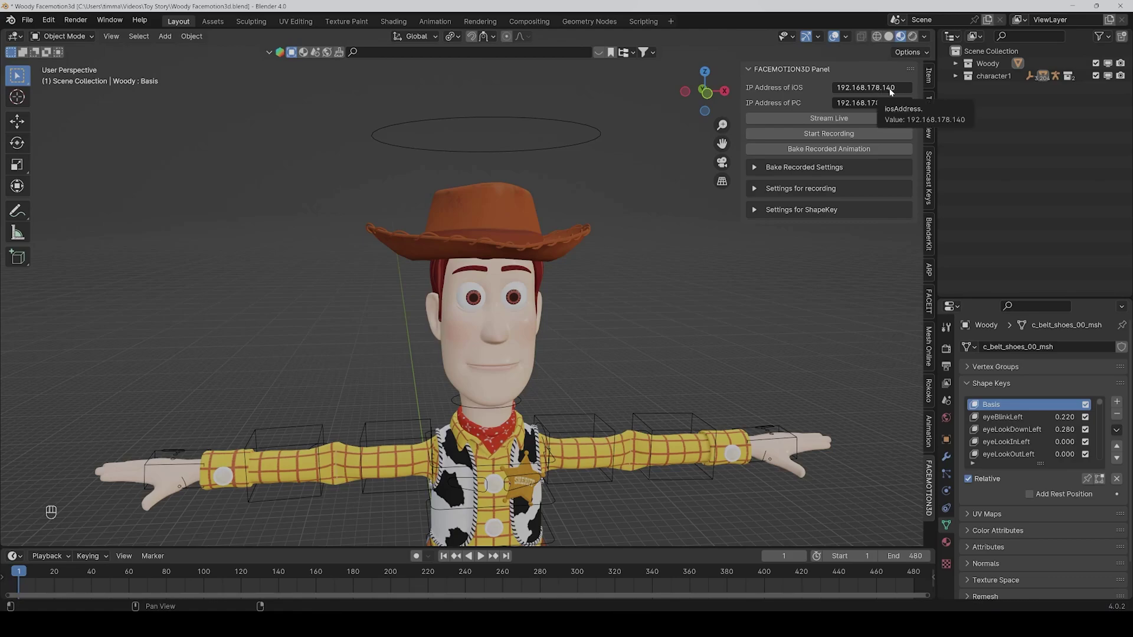
- Start the live face stream, switch to solid shading, and set playback Sync to Frame Dropping
left_click(838, 120)
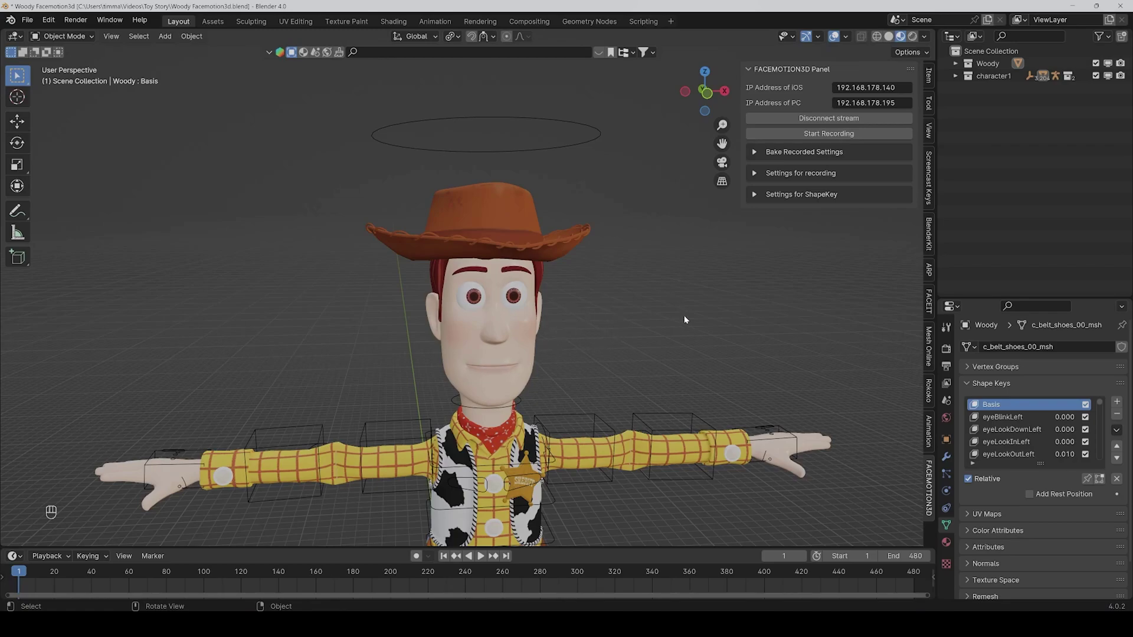
left_click(889, 37)
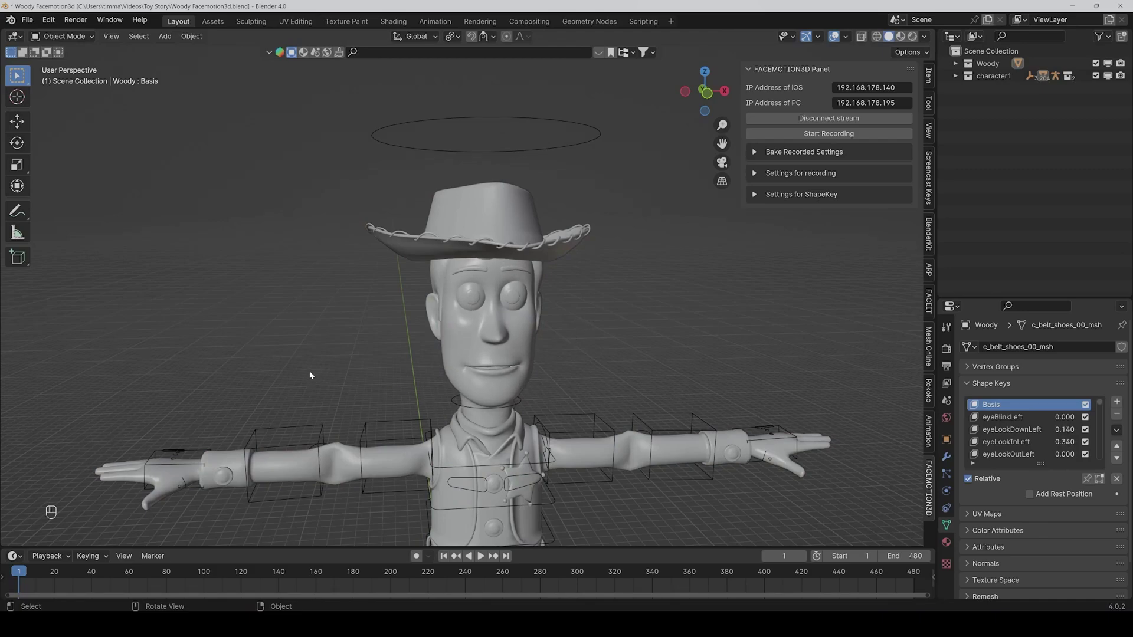
left_click(47, 556)
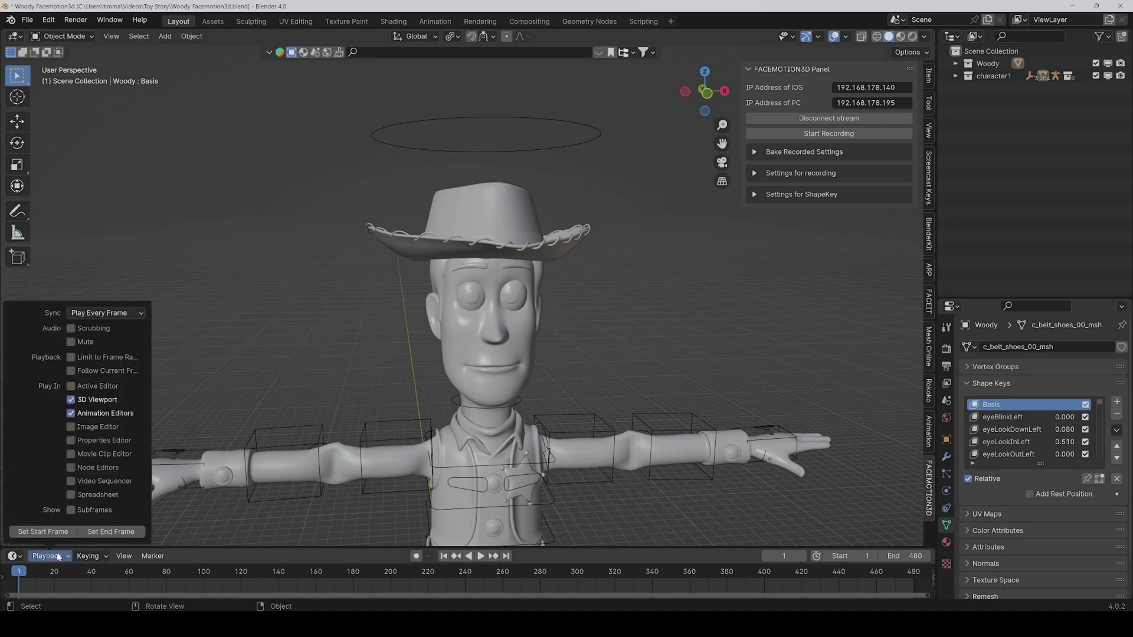
left_click(114, 313)
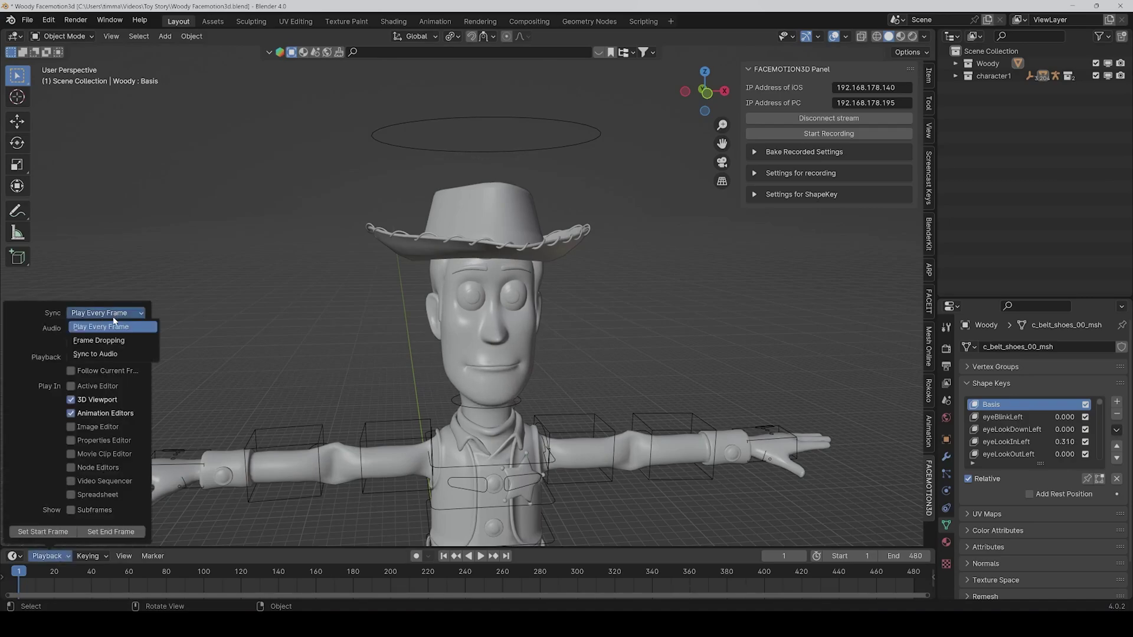
left_click(106, 341)
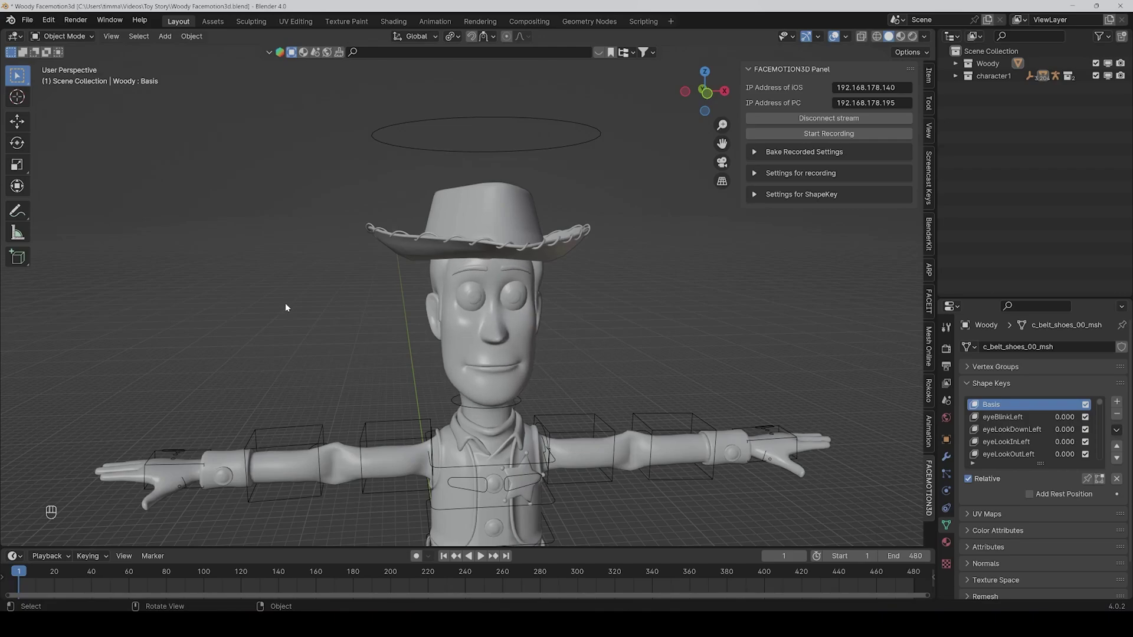
- Save the file, then enable Recieve Audio with Downloads as the audio save folder
key("ctrl+s")
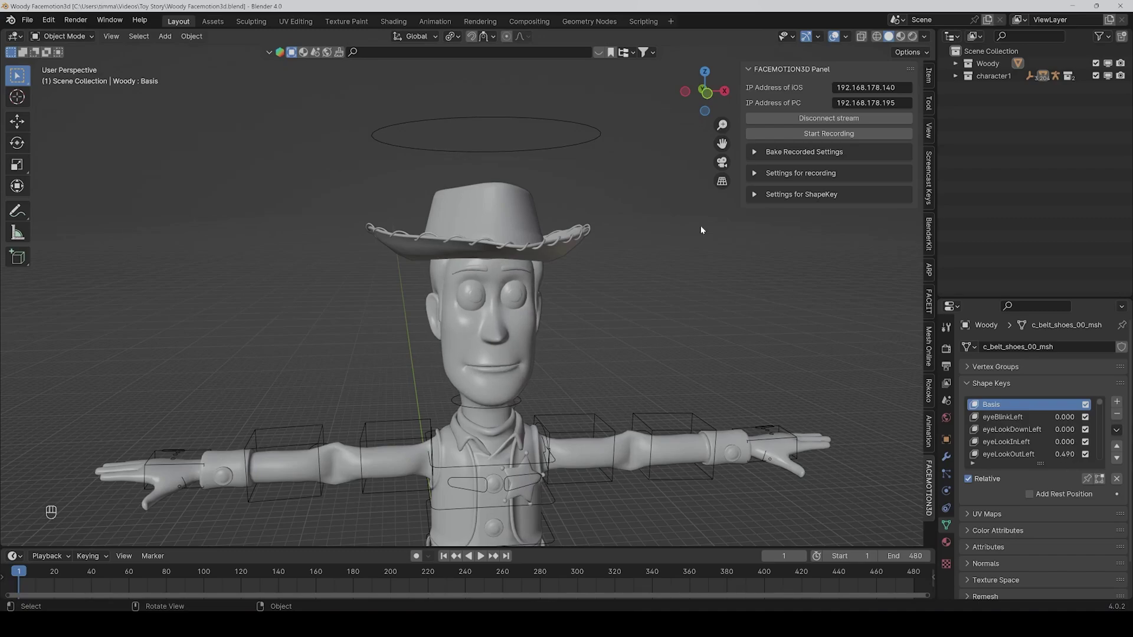
left_click(754, 152)
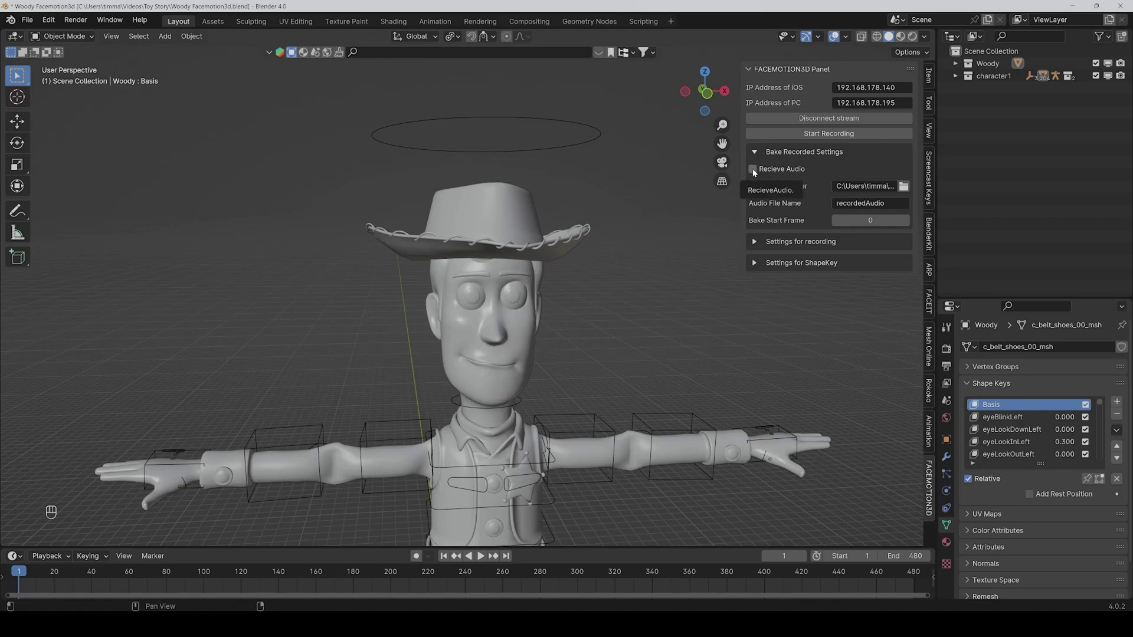
left_click(753, 170)
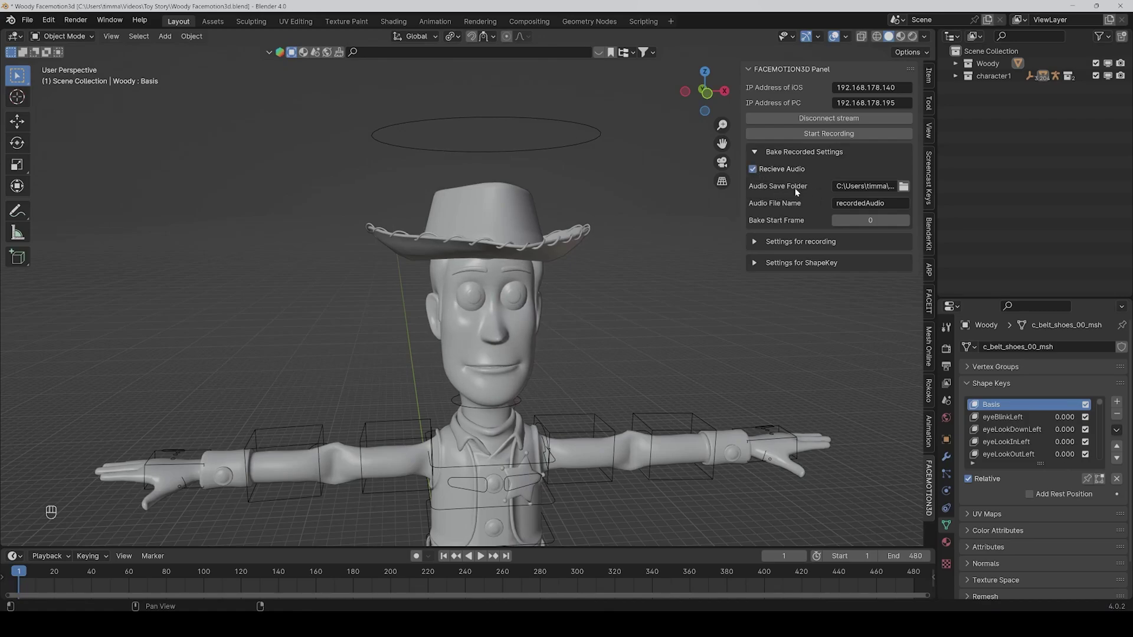
left_click(904, 187)
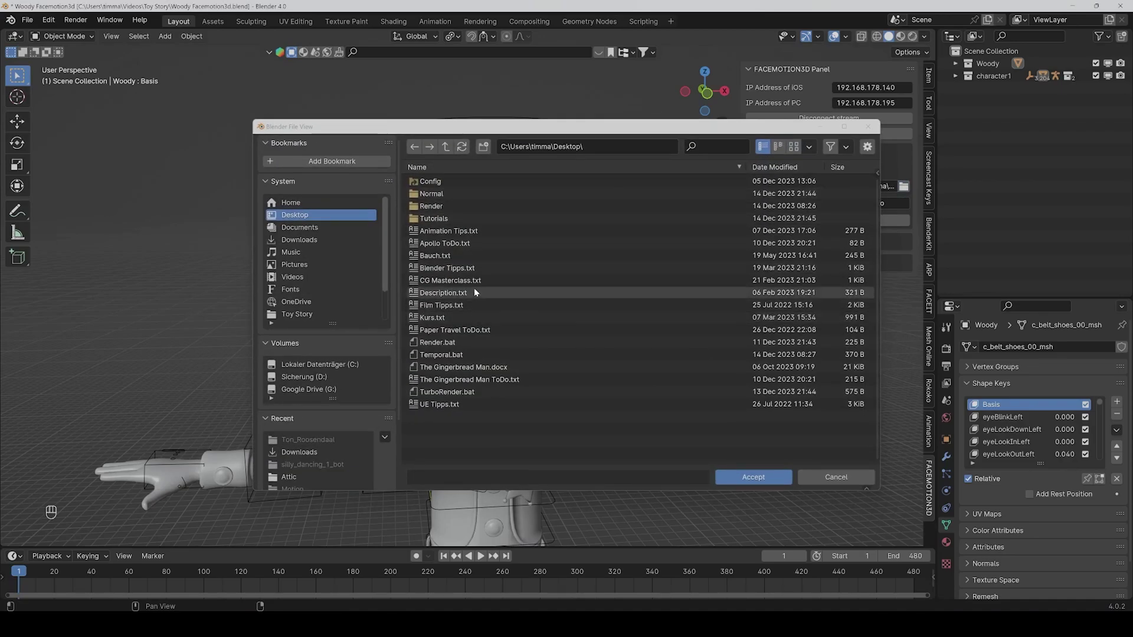
left_click(306, 241)
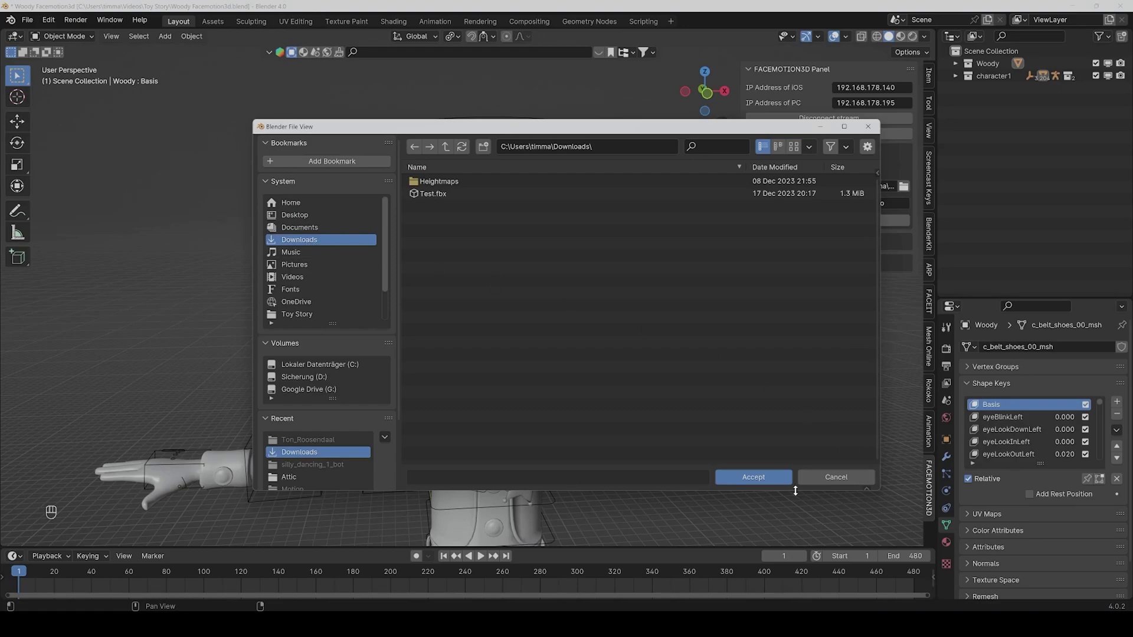
left_click(755, 478)
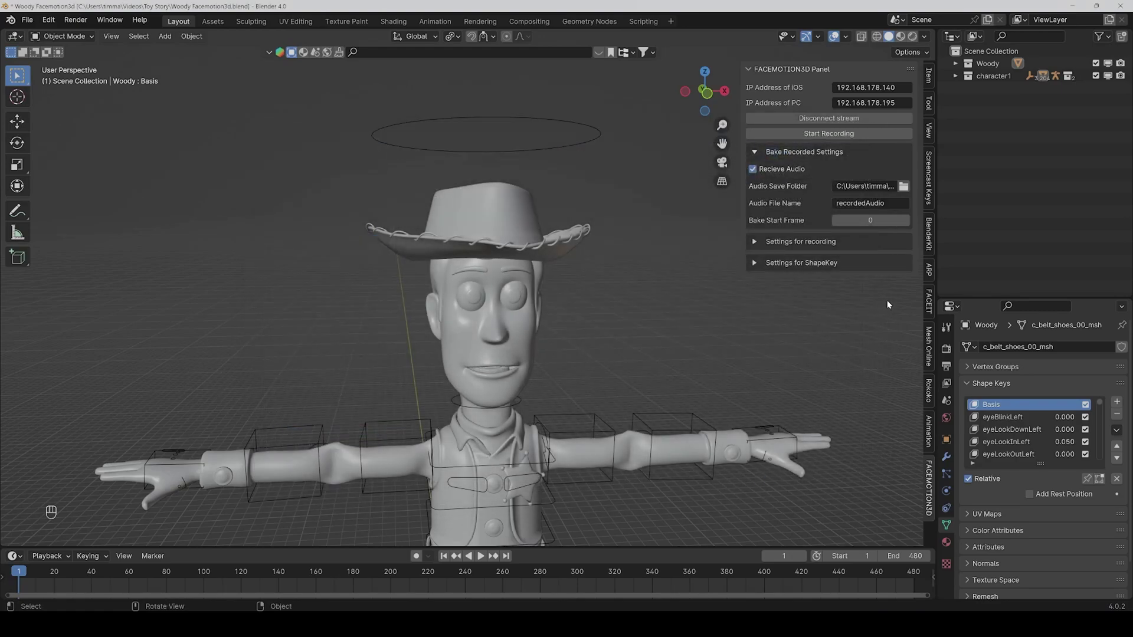
- Name the audio file 'Test'
left_click(868, 203)
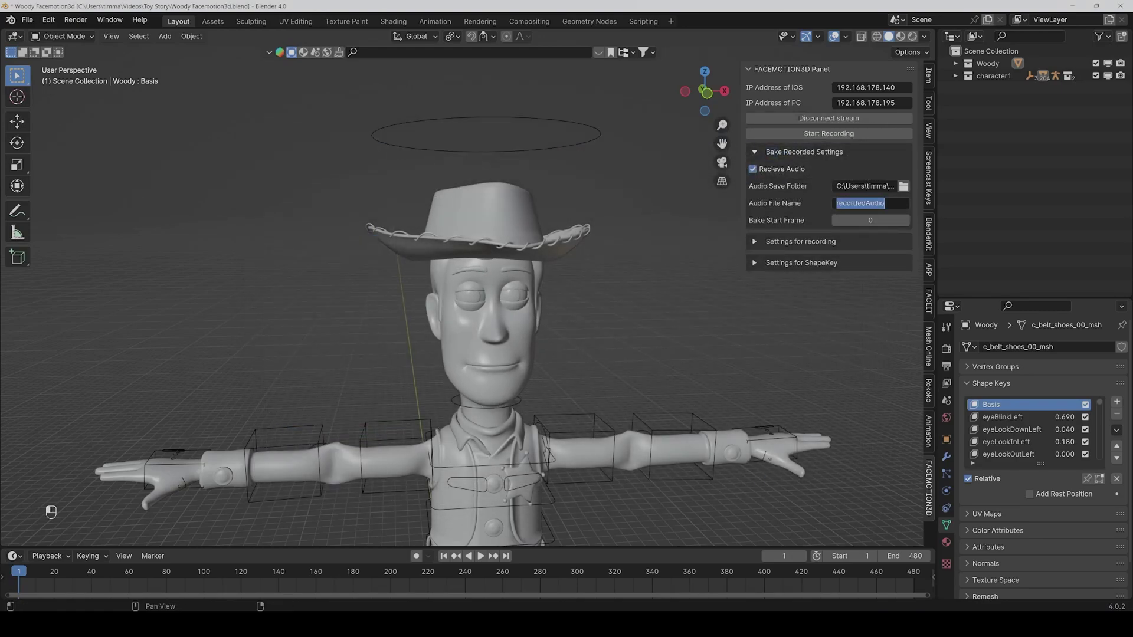
type("Test")
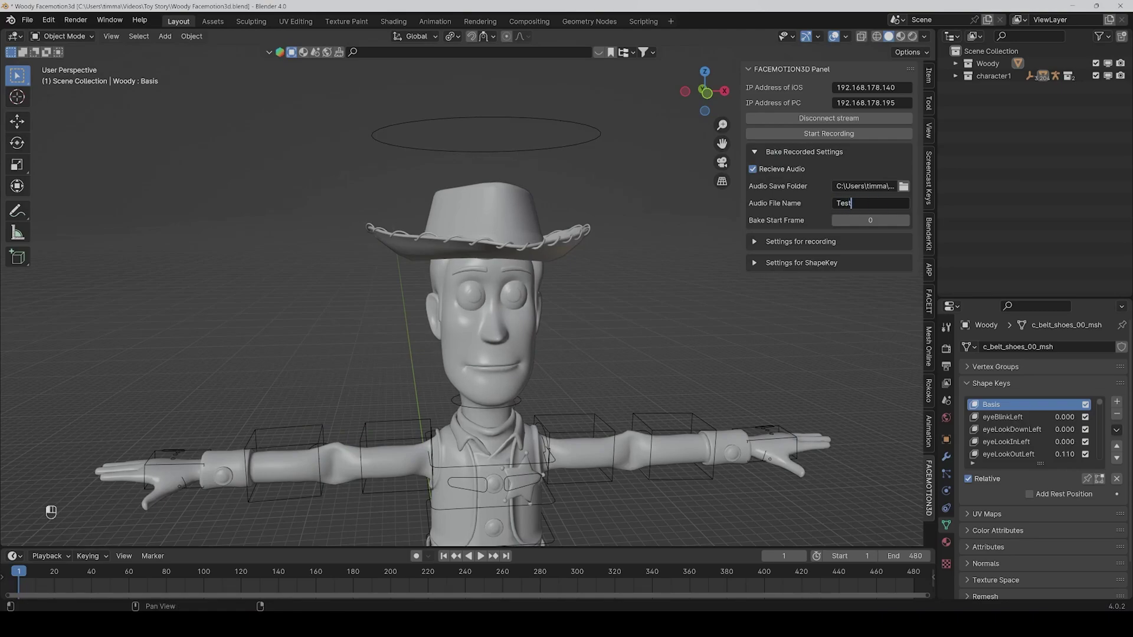
key("Return")
- Enable 'Bake after the end of recording', disconnect the stream, and expand ShapeKey settings
left_click(756, 243)
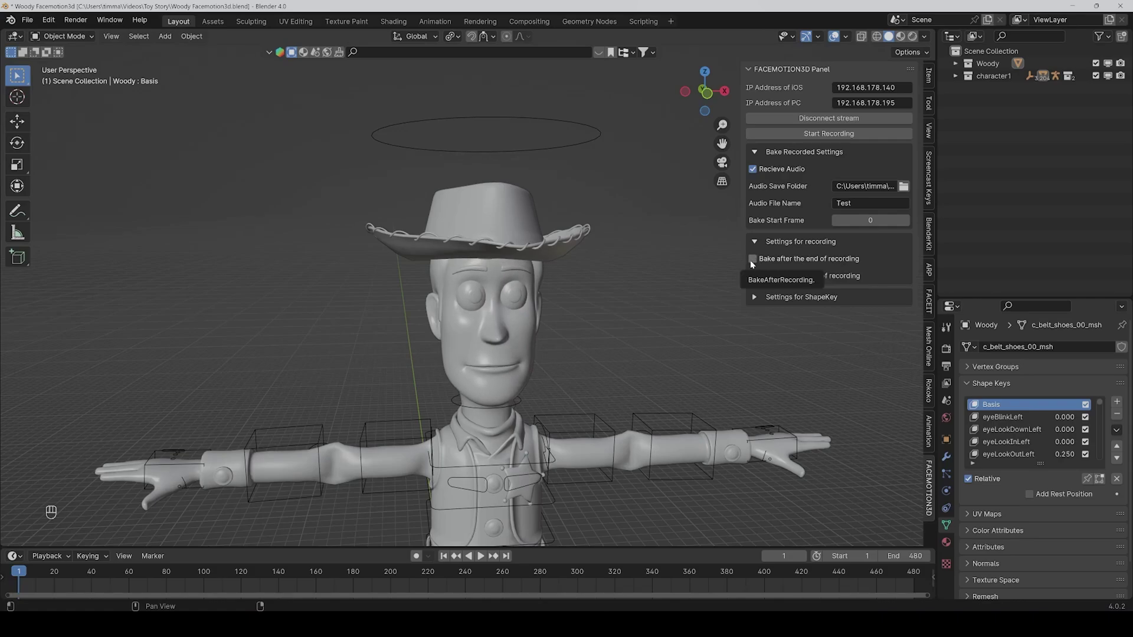
left_click(752, 260)
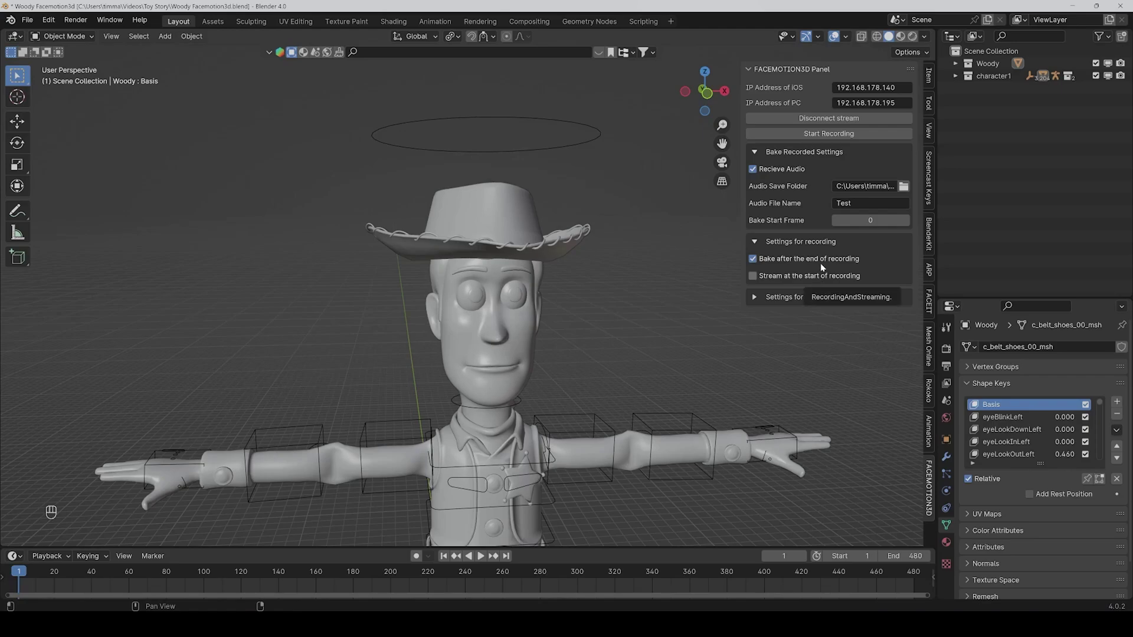
left_click(839, 120)
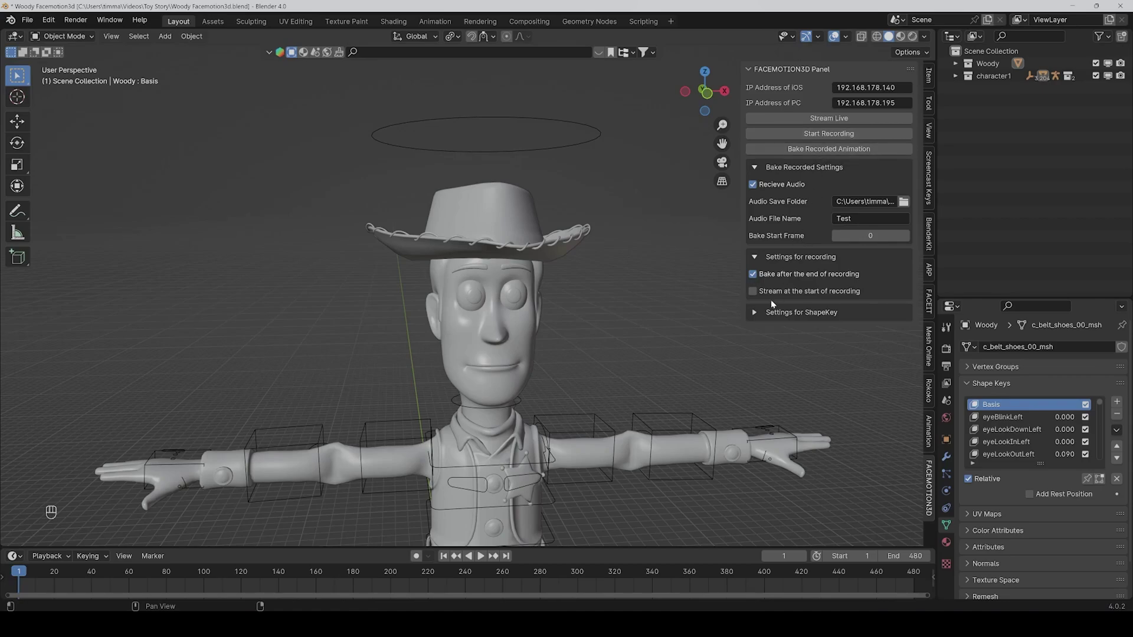
left_click(755, 312)
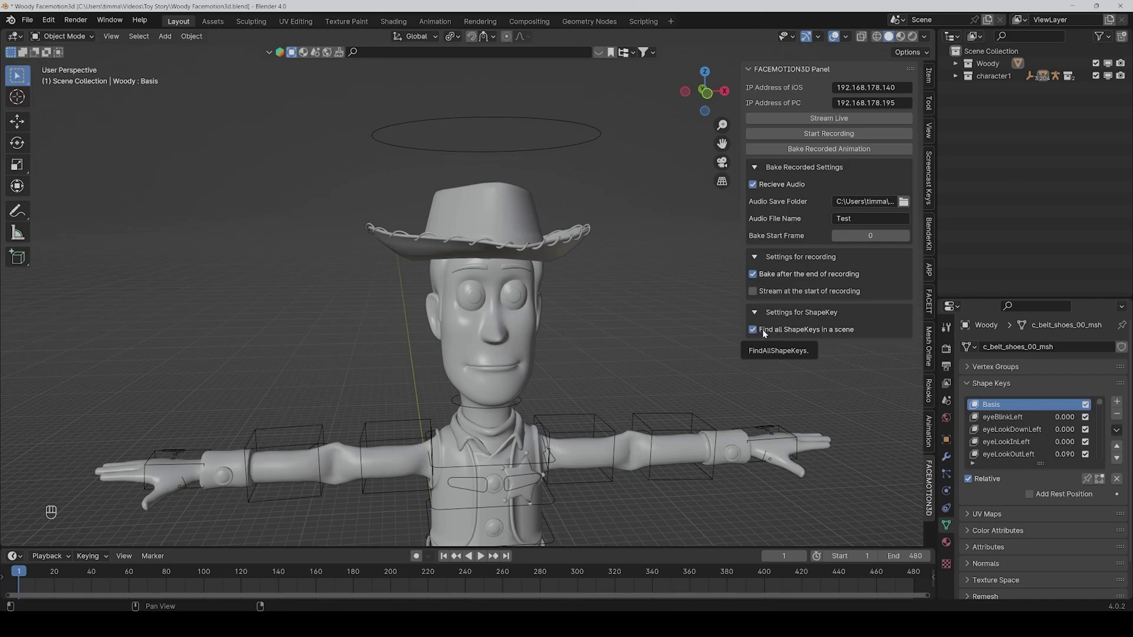
- Record a facial performance from the phone, then stop recording so it bakes to Woody's shape keys
left_click(817, 134)
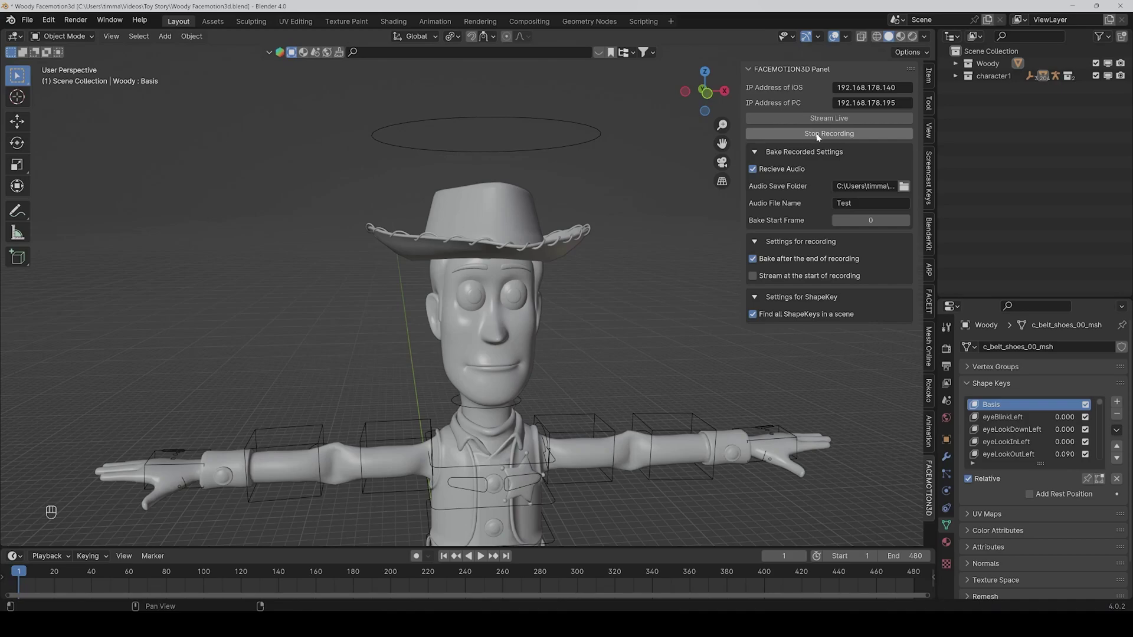
left_click(817, 134)
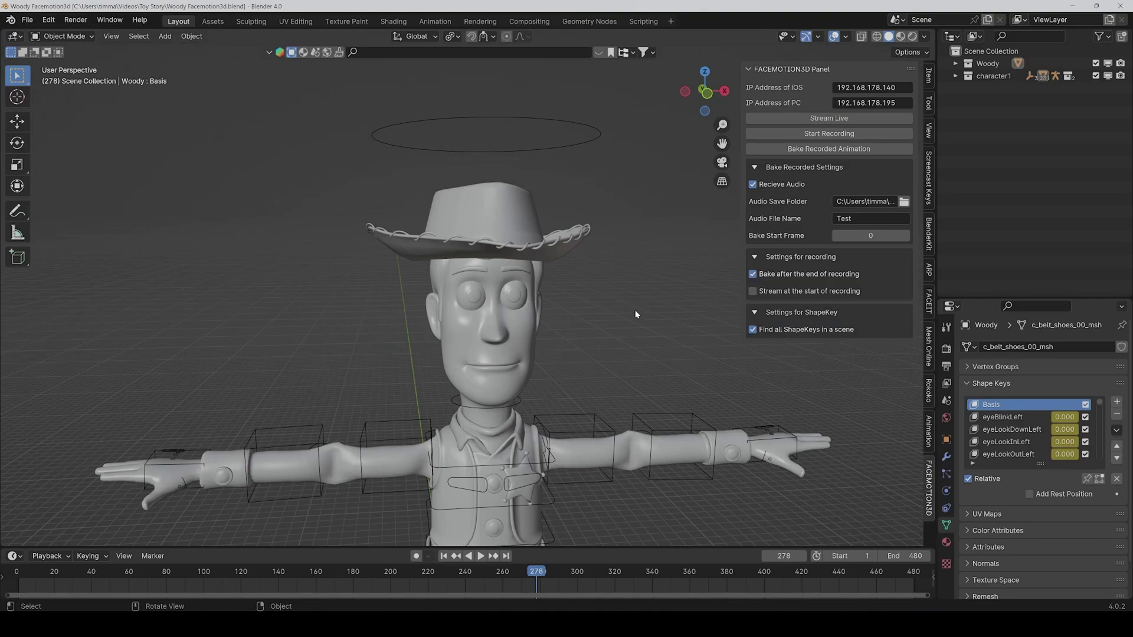
- Return to frame 1, select Woody, and play then stop the baked facial animation
left_click(19, 575)
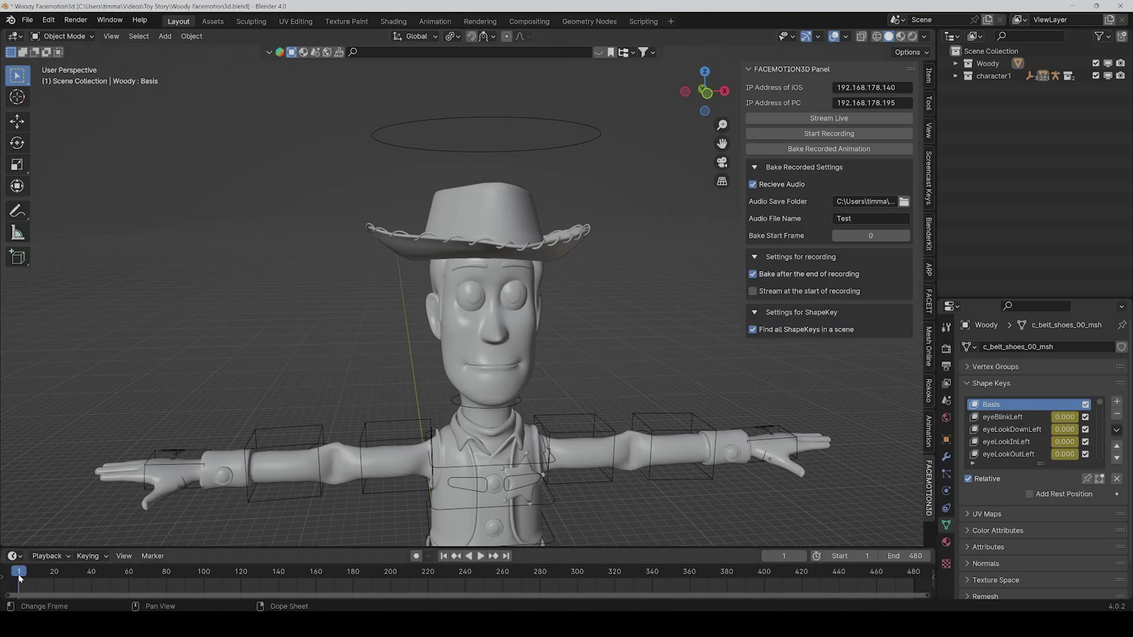
left_click(469, 333)
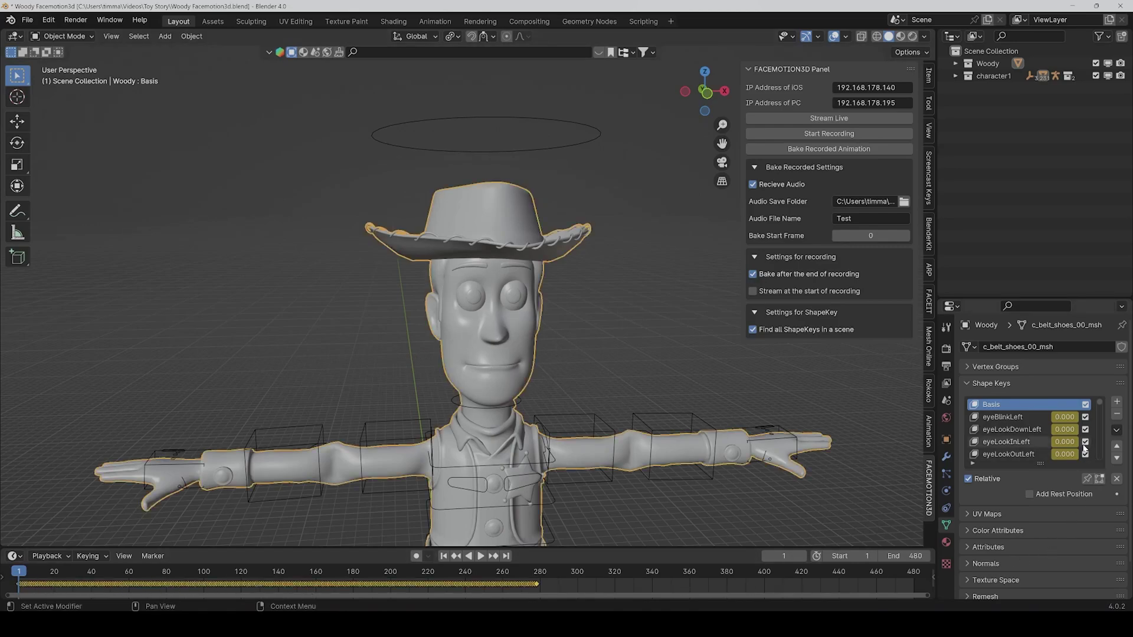
mouse_move(1099, 399)
left_mouse_down()
mouse_move(1098, 461)
mouse_move(1095, 393)
left_mouse_up()
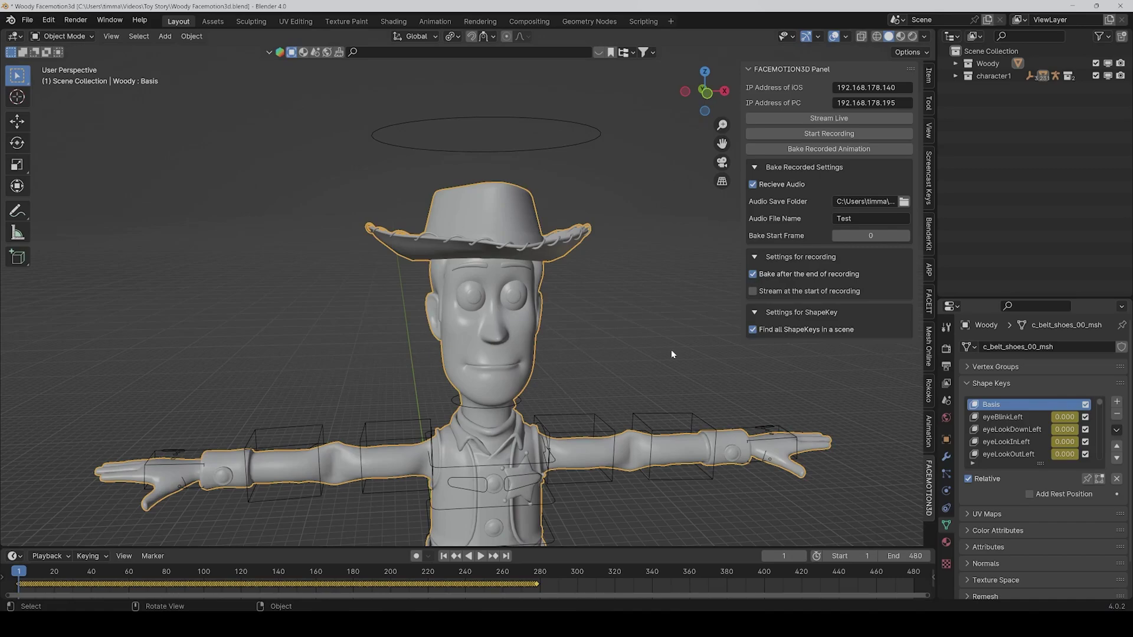
key("space")
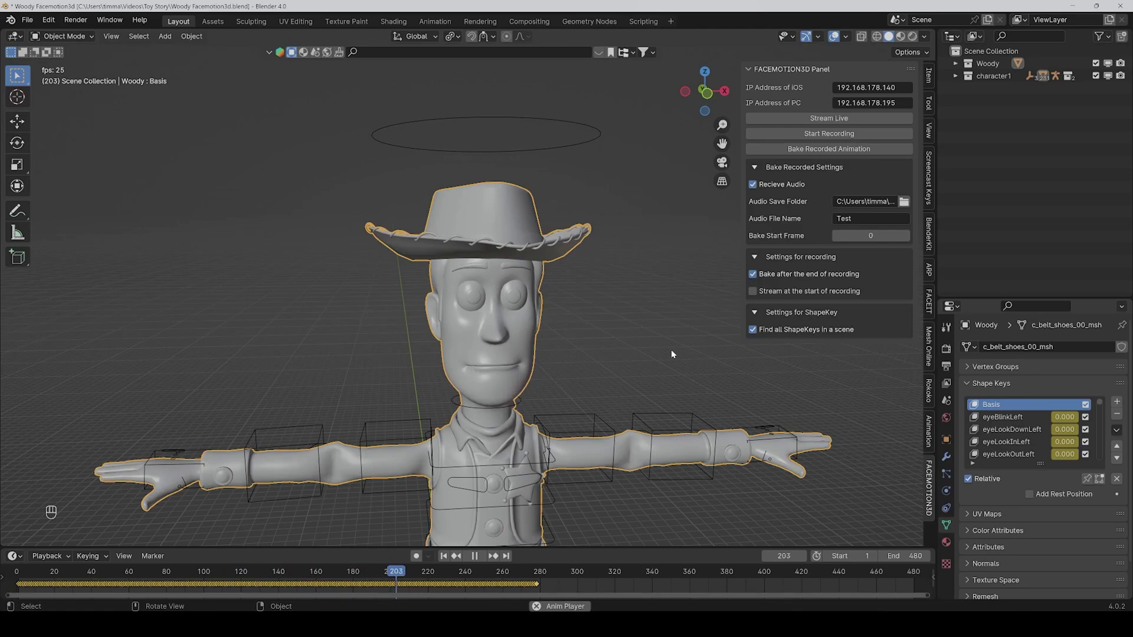
key("space")
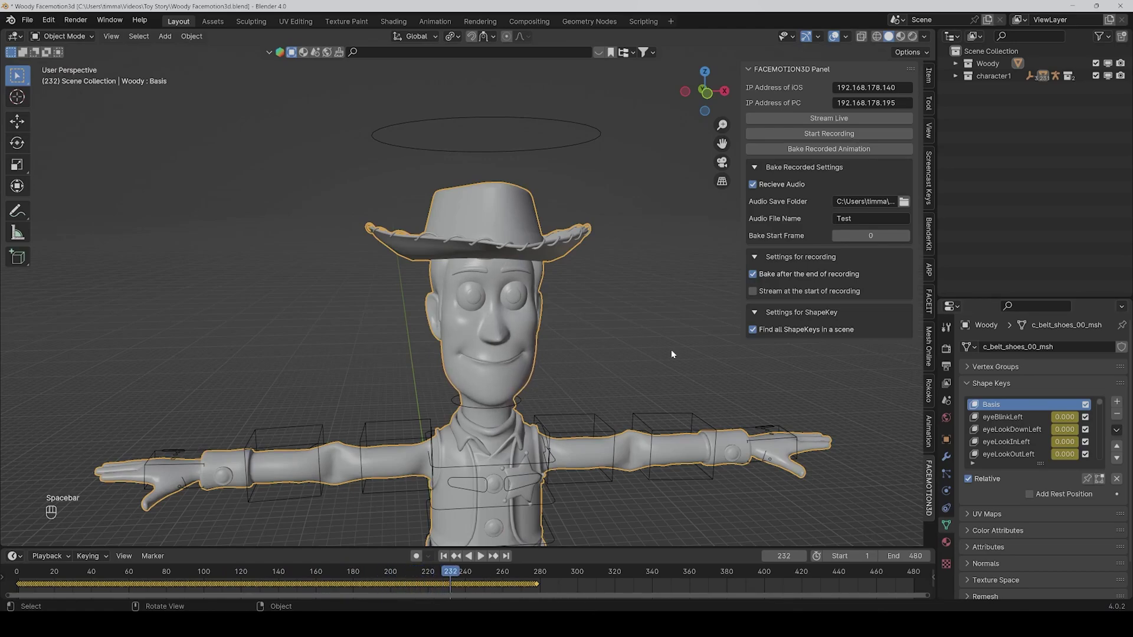
- Add a new Video Editing > Video Editing workspace
left_click(671, 22)
mouse_move(666, 46)
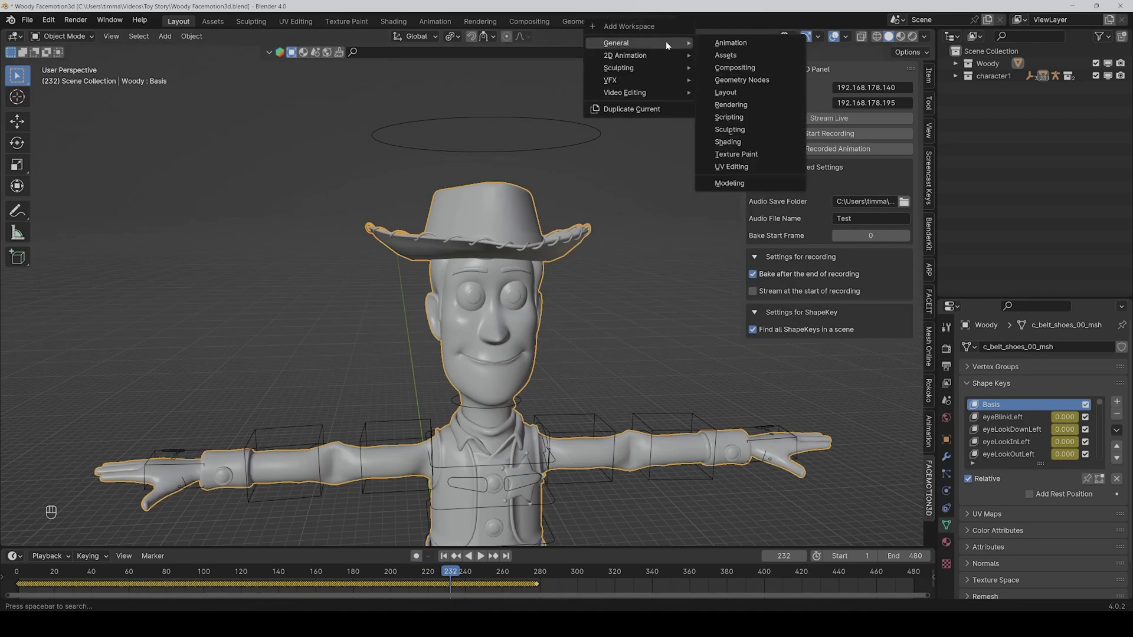
mouse_move(652, 95)
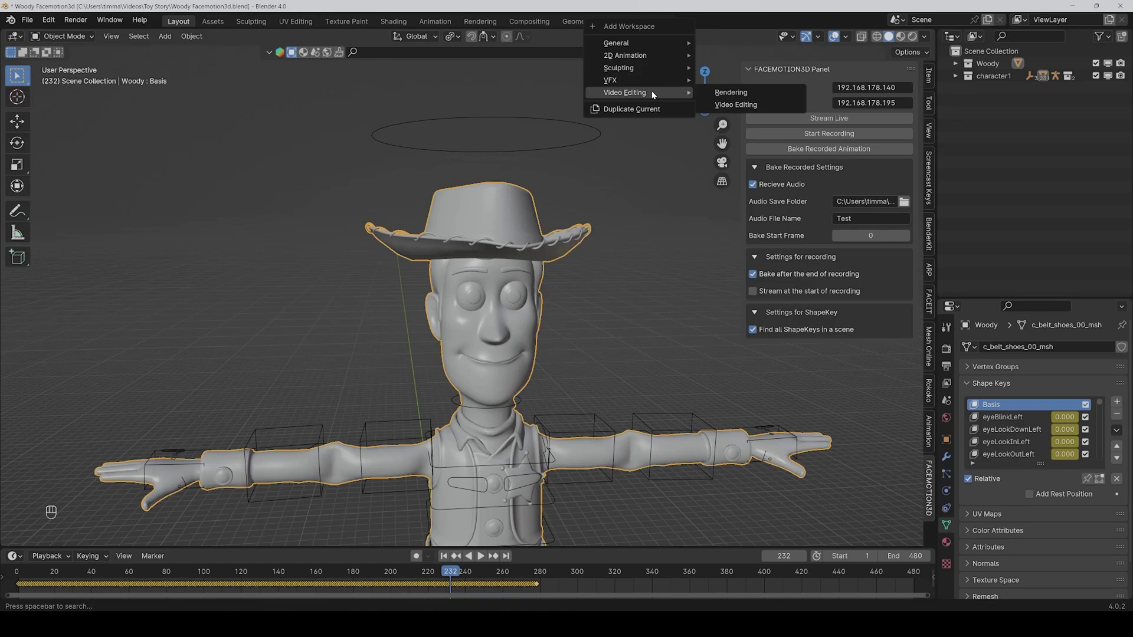
left_click(735, 104)
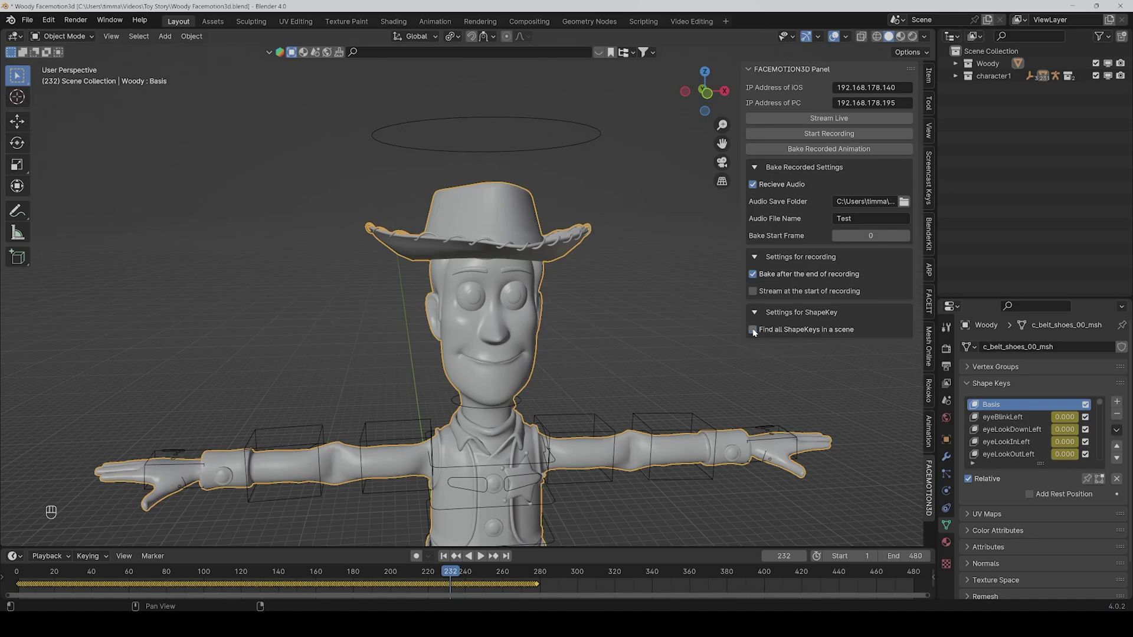
- Switch off 'Find all ShapeKeys in a scene', then undo to turn it back on
left_click(753, 330)
key("ctrl+z")
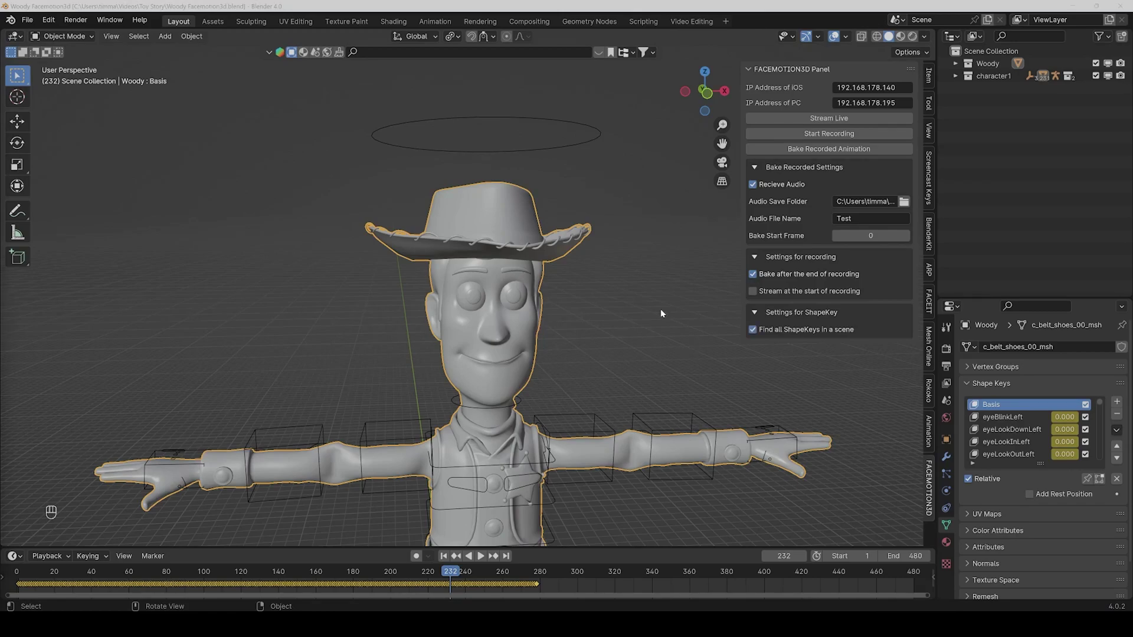